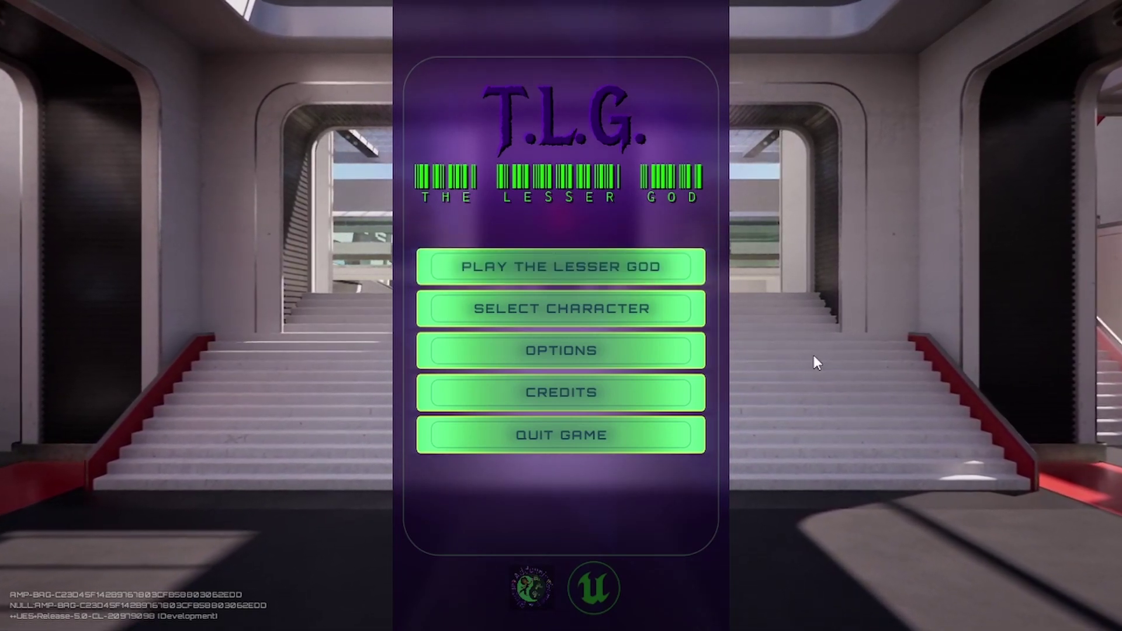
Step: Quit the T.L.G. game from the main menu and confirm YES to exit
click(617, 440)
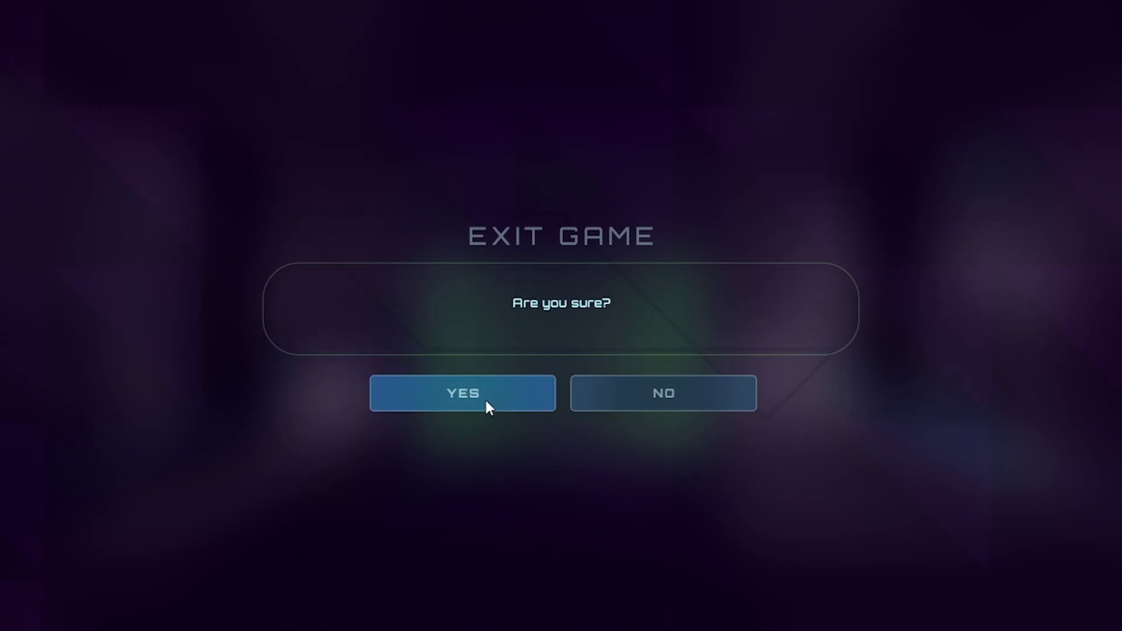
click(487, 399)
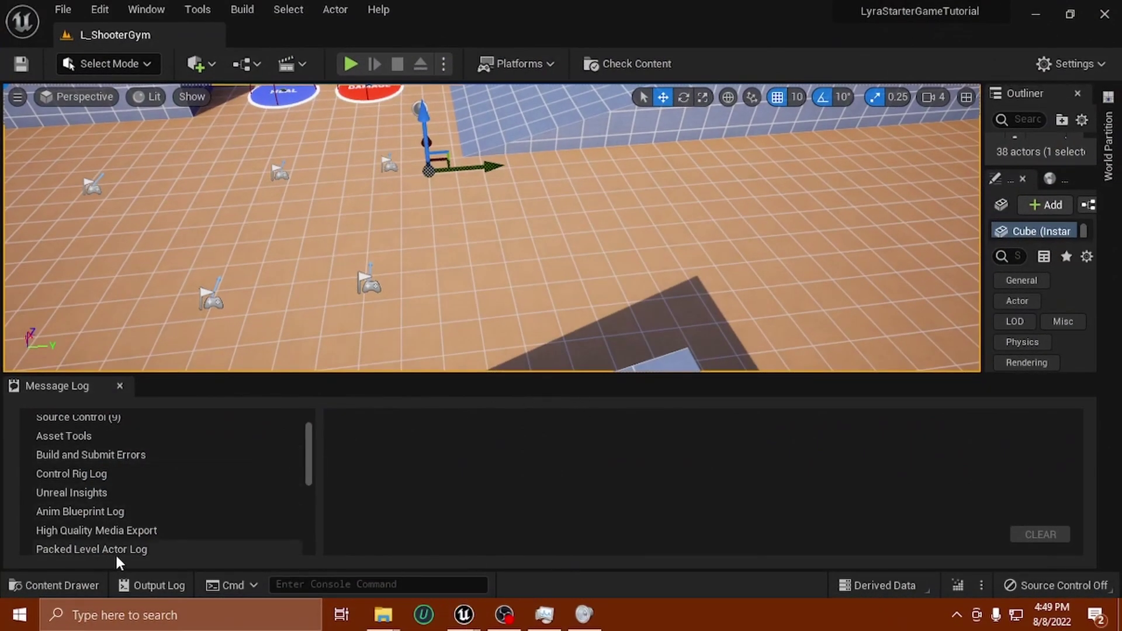
Step: Open the Content Drawer and browse to the Content/UI/Menu folder
click(78, 585)
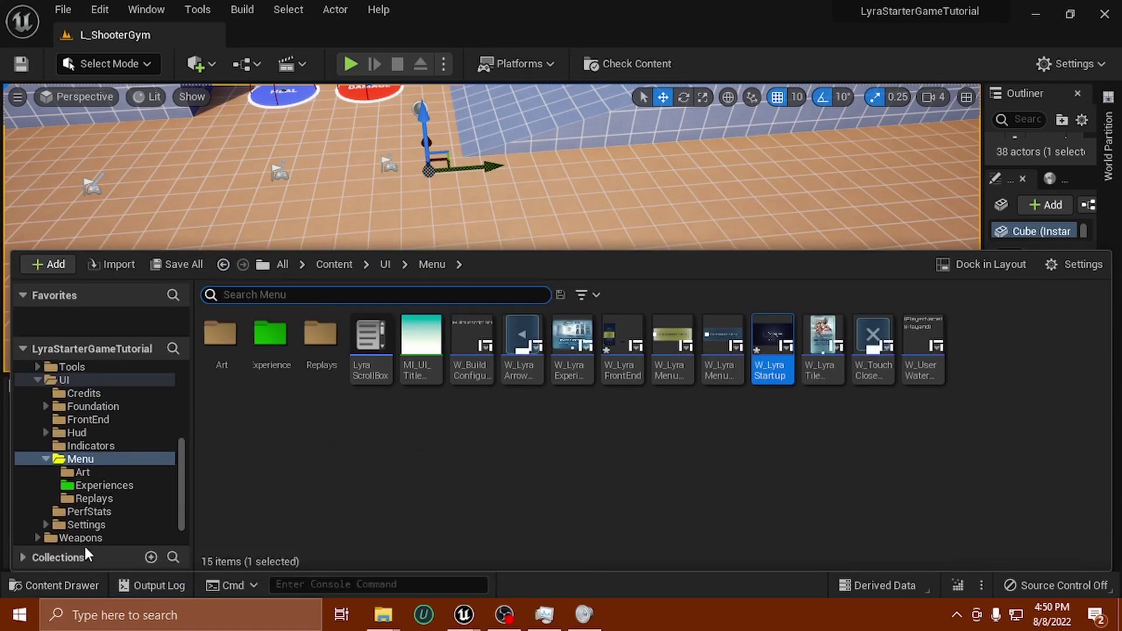
scroll(182, 481, up, 1)
drag(181, 479, 190, 451)
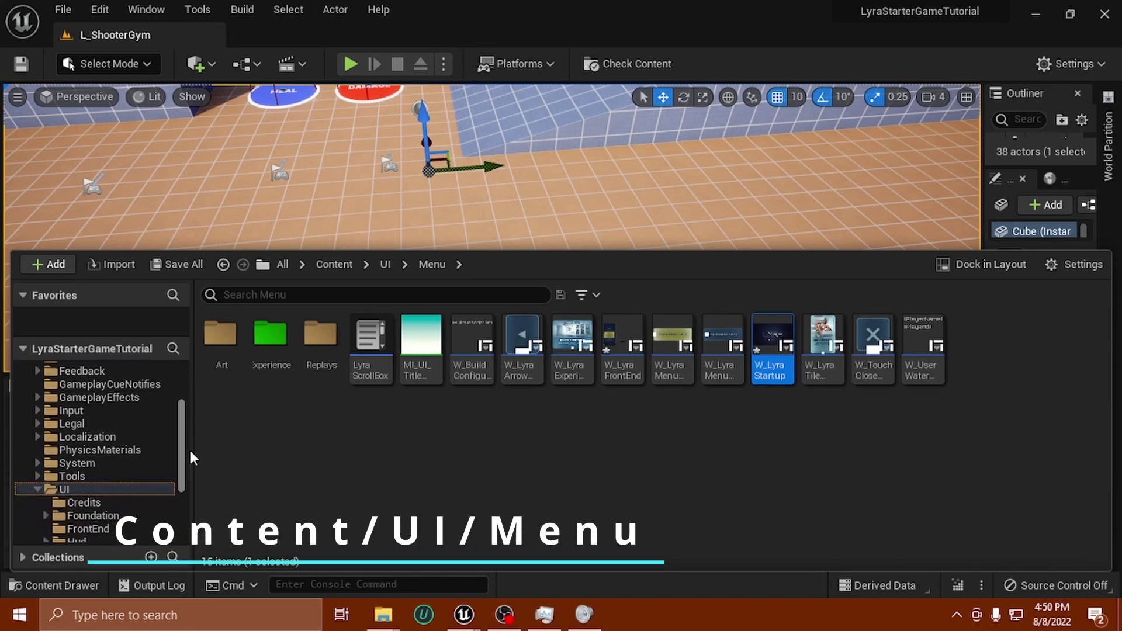
click(62, 491)
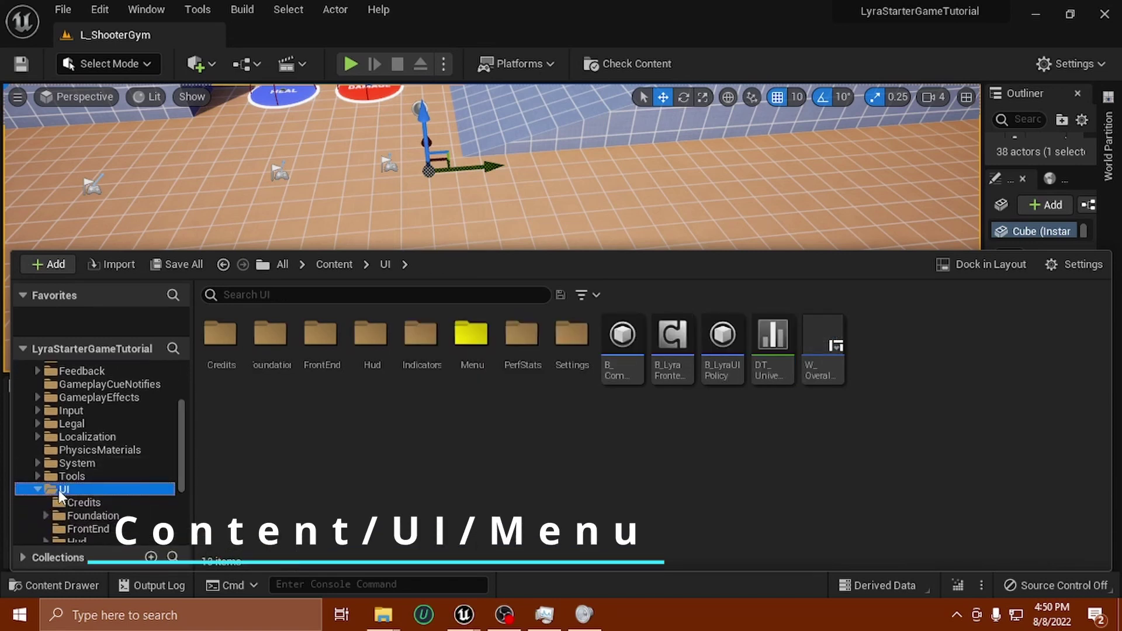
double_click(467, 345)
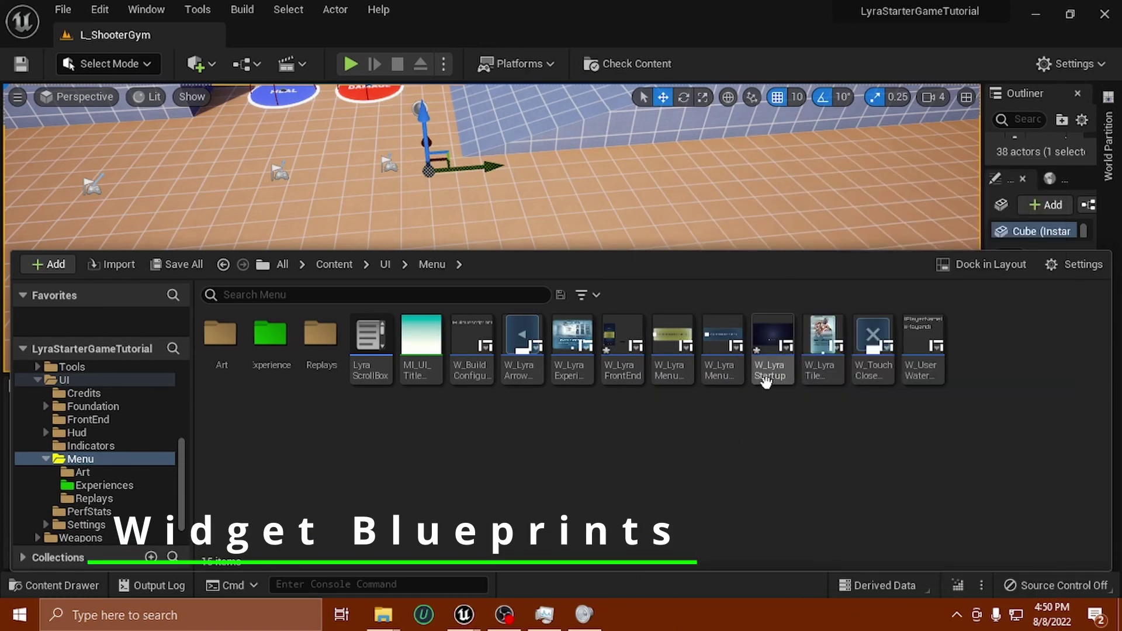
Step: Open the W_LyraFrontEnd widget blueprint and maximize its editor window
double_click(615, 349)
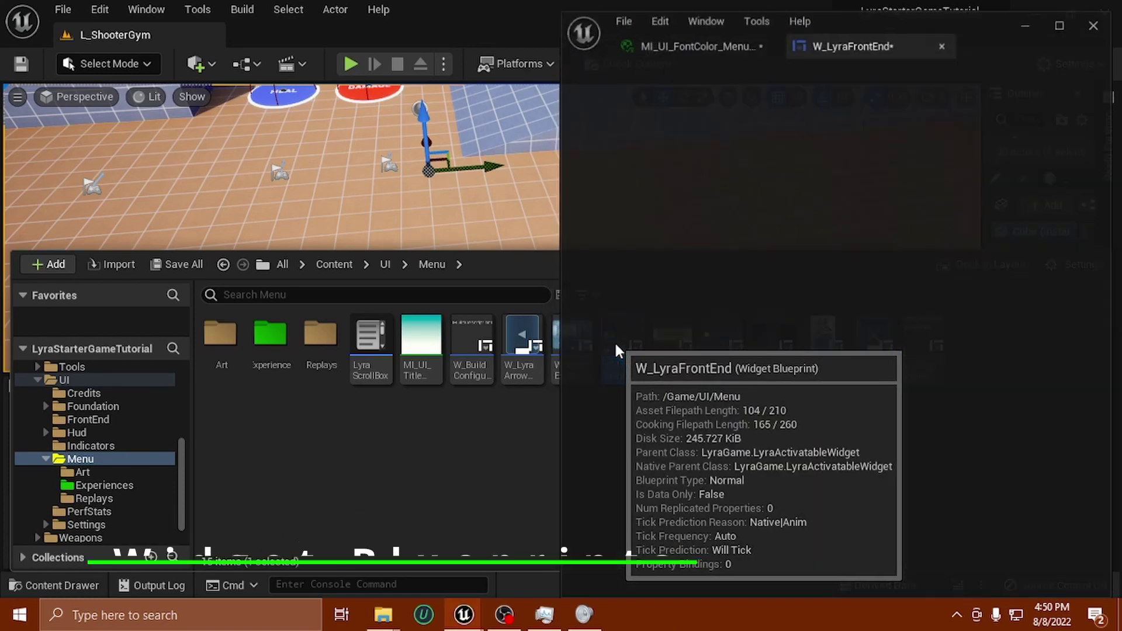
right_drag(798, 433, 850, 437)
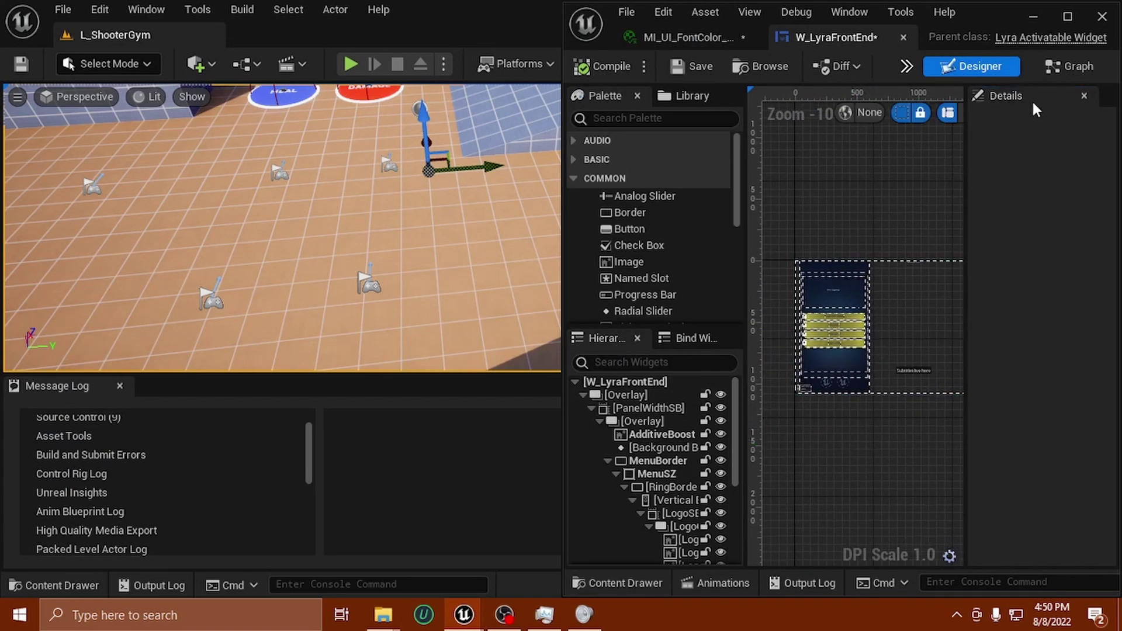
click(1065, 17)
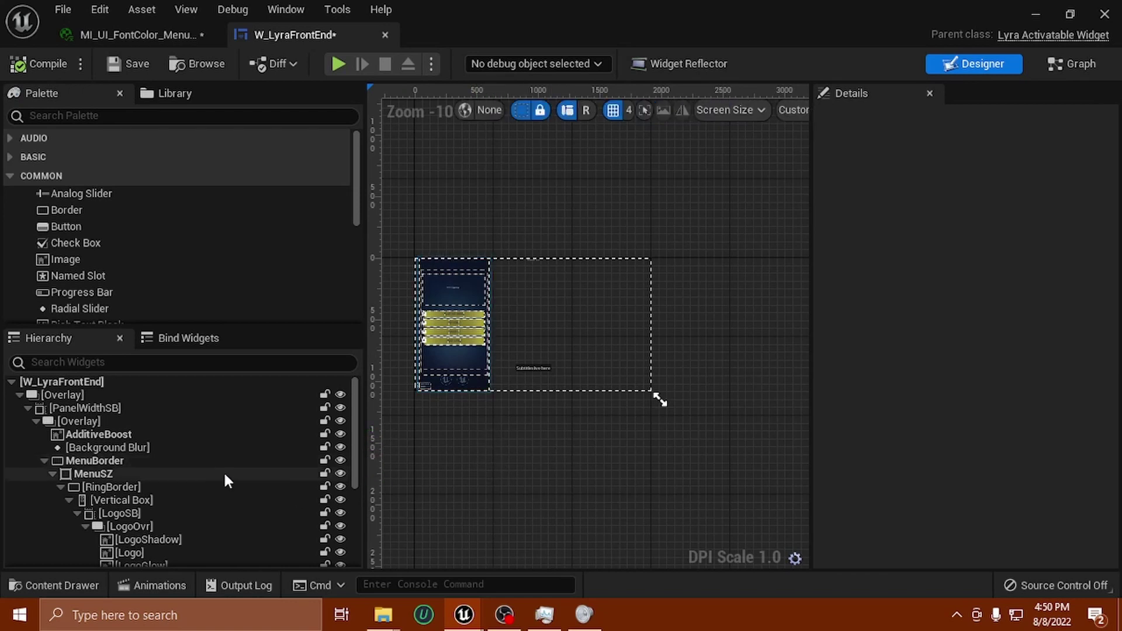
Step: Select the LogoSoftGlow, LogoOvr, LogoShadow and Logo layers in the Hierarchy
click(437, 288)
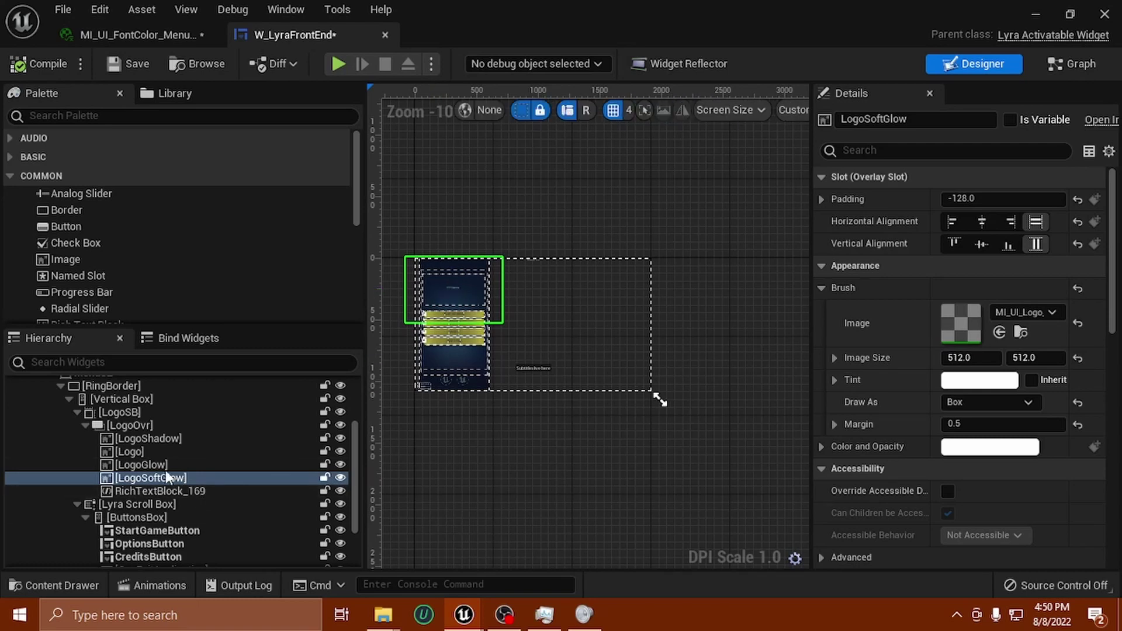
click(130, 428)
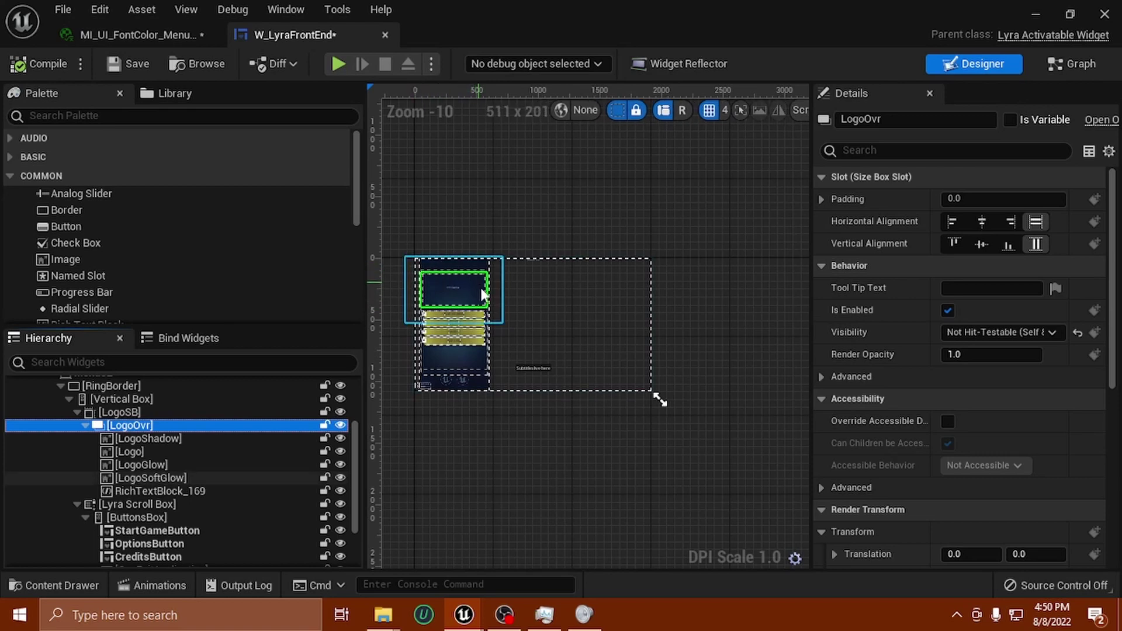
click(142, 441)
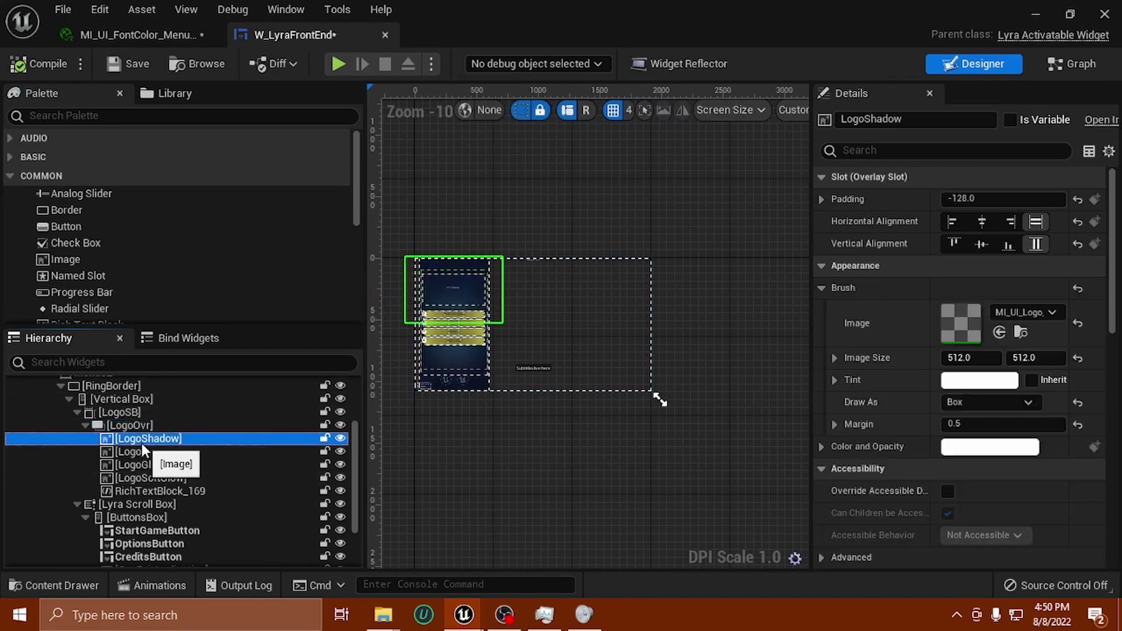
click(138, 448)
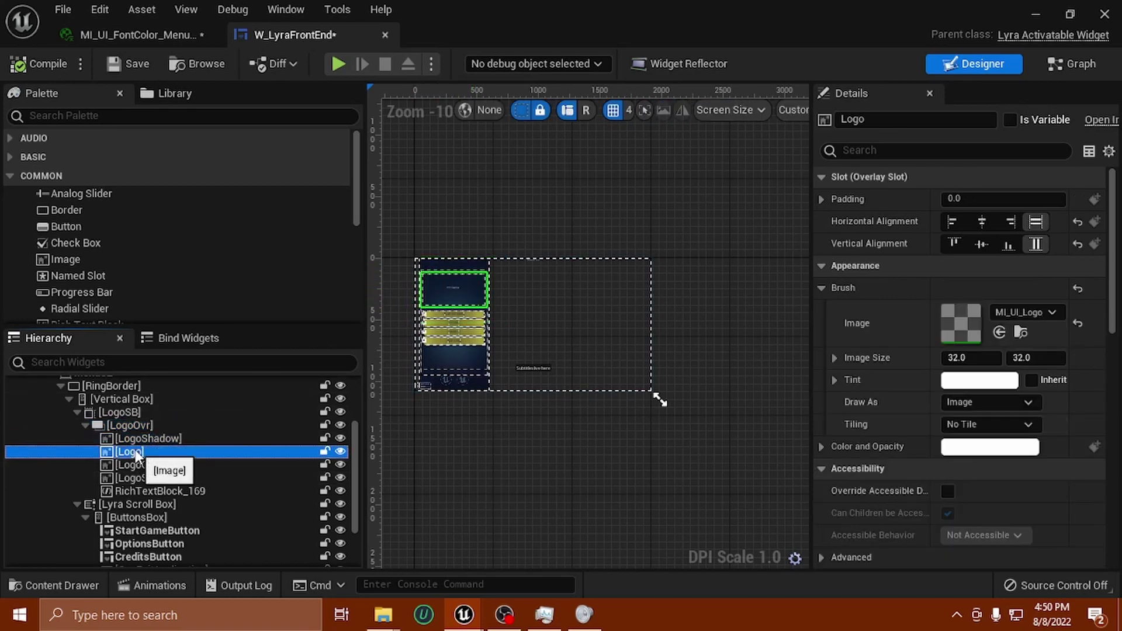
click(137, 440)
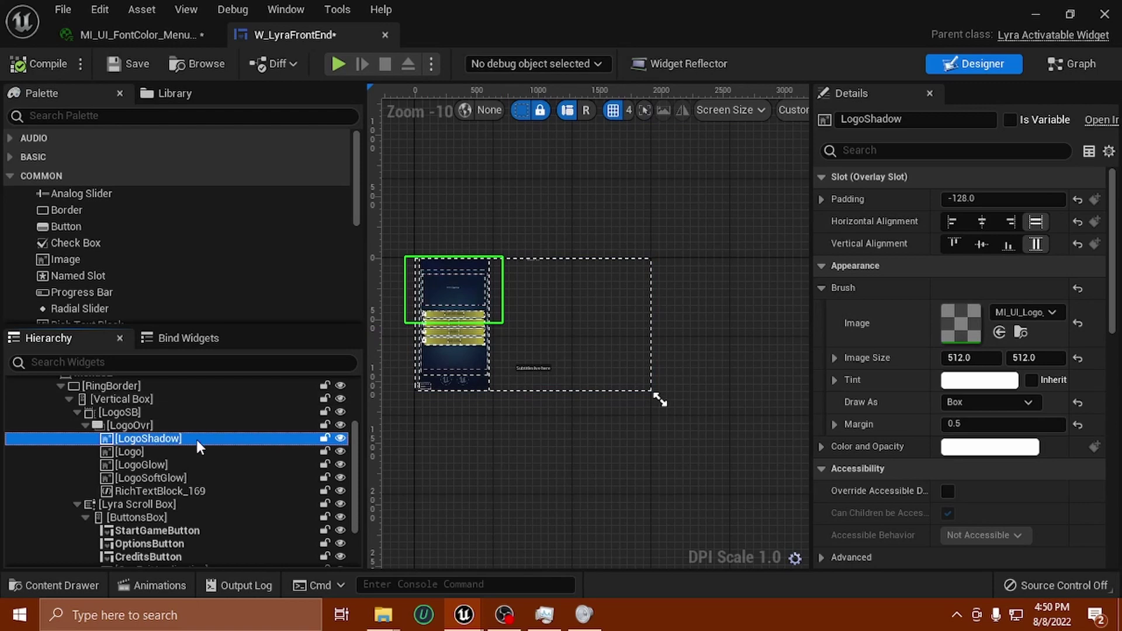
scroll(443, 374, up, 7)
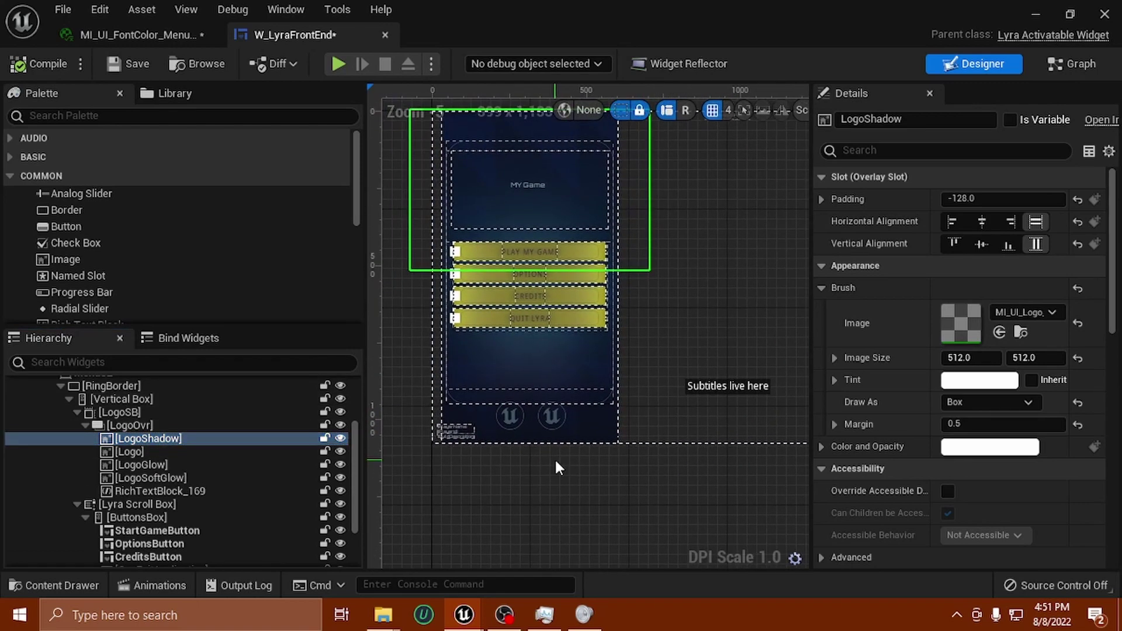
double_click(953, 315)
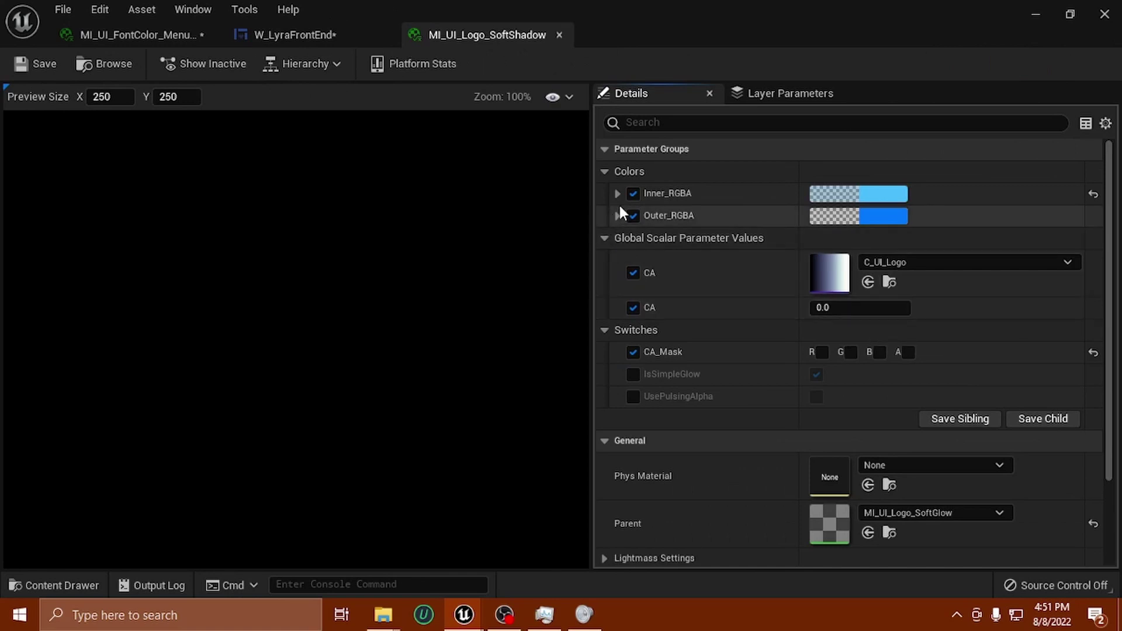
click(822, 352)
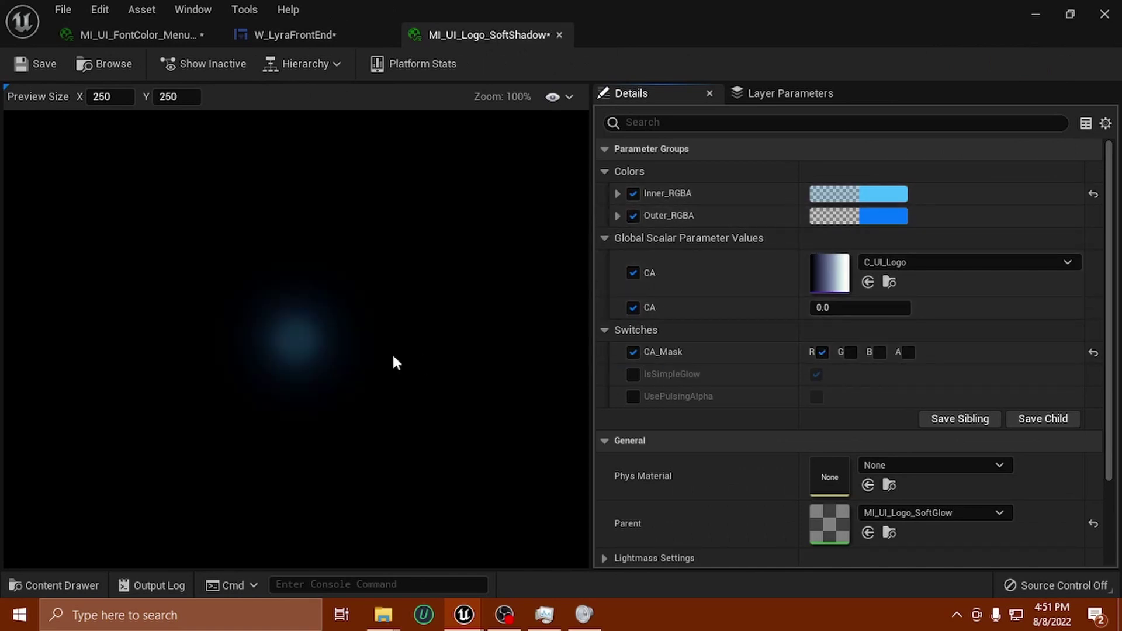
click(822, 352)
click(851, 352)
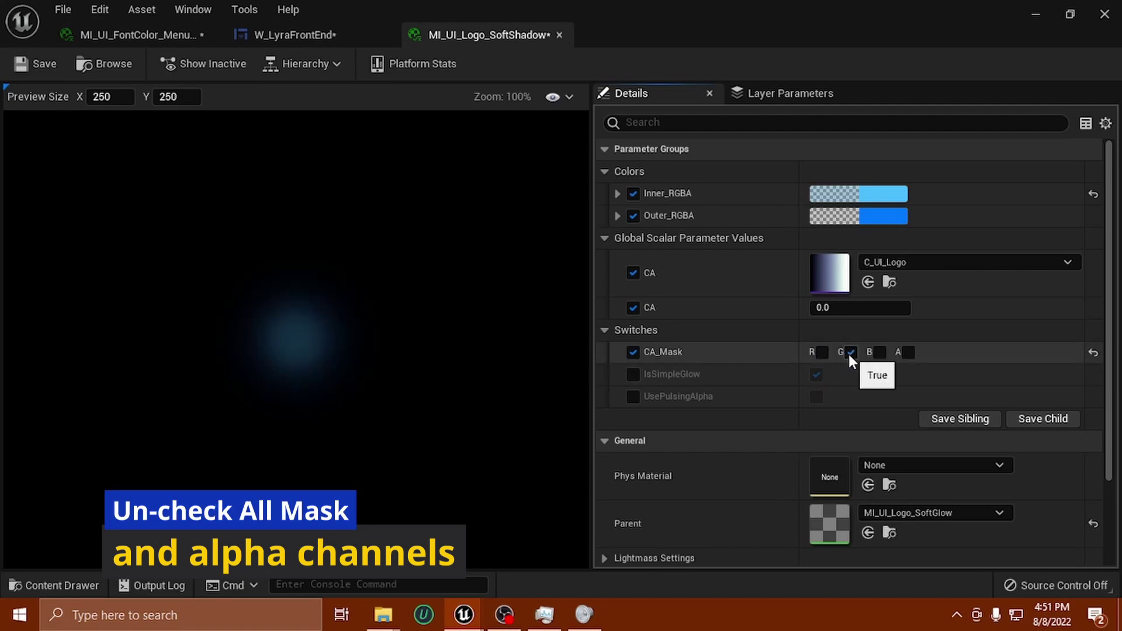
click(850, 352)
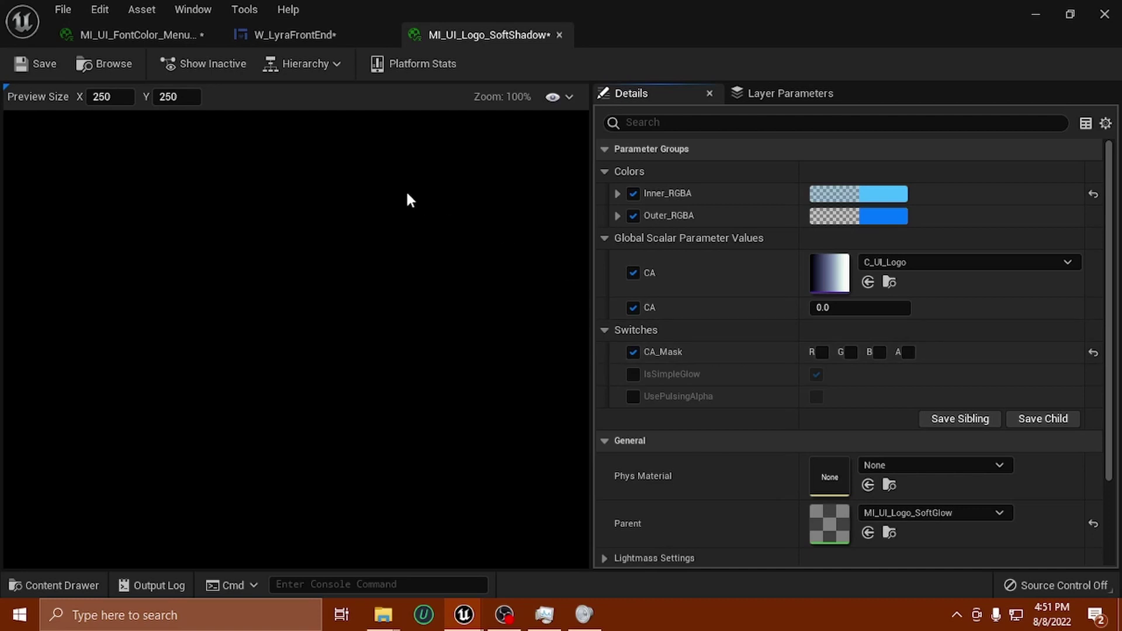
click(560, 35)
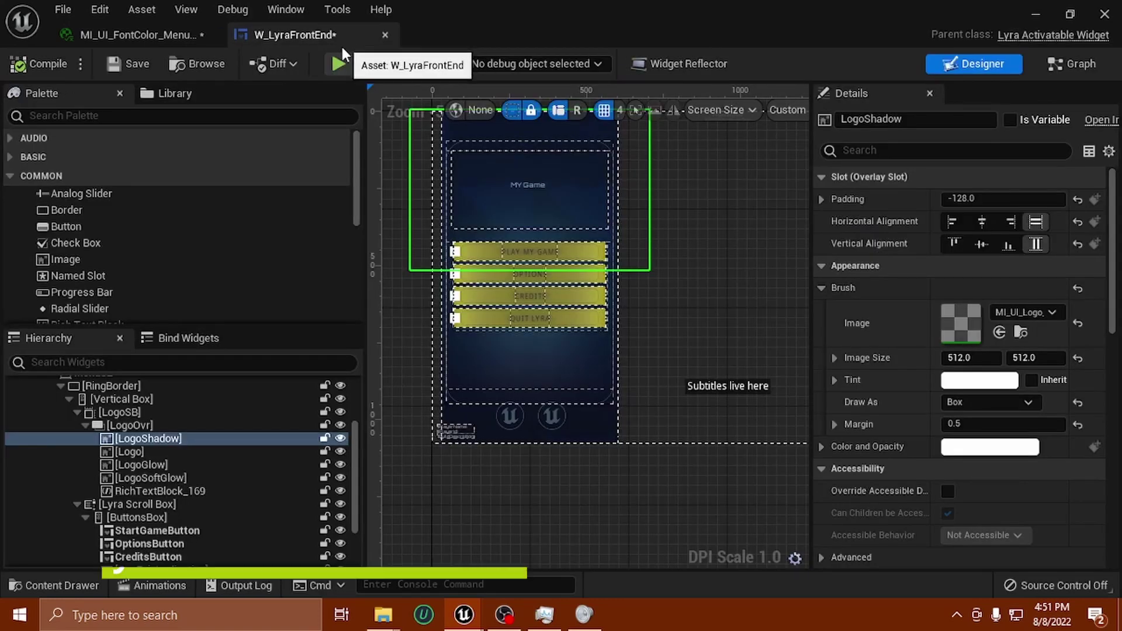
Step: Open the Logo image's MI_UI_Logo material and dock it beside the widget designer
click(141, 453)
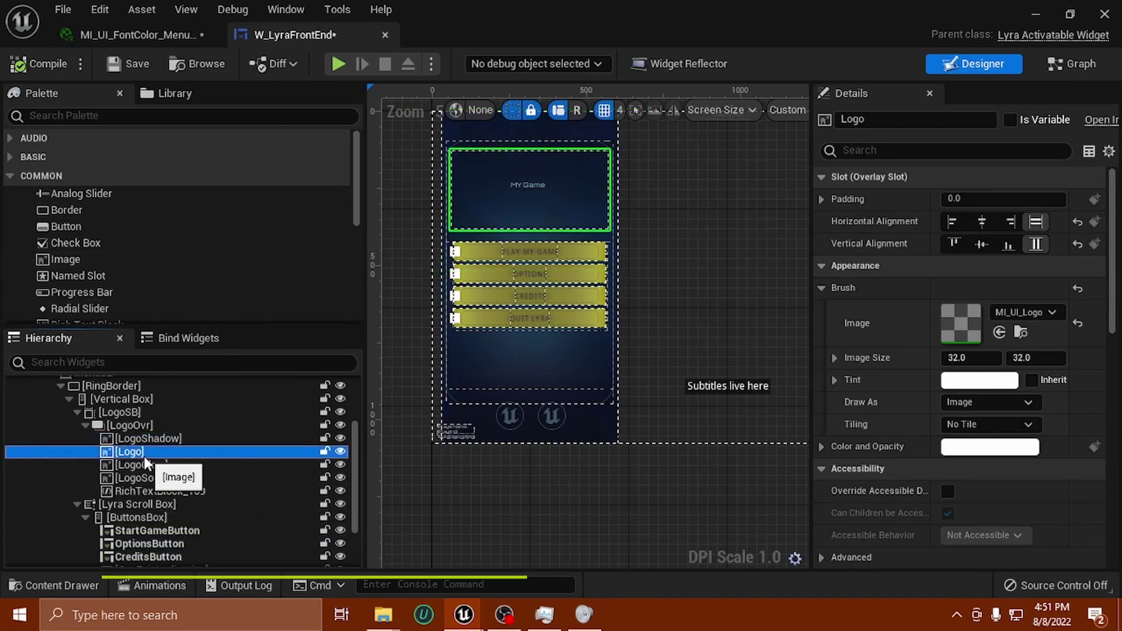
double_click(961, 323)
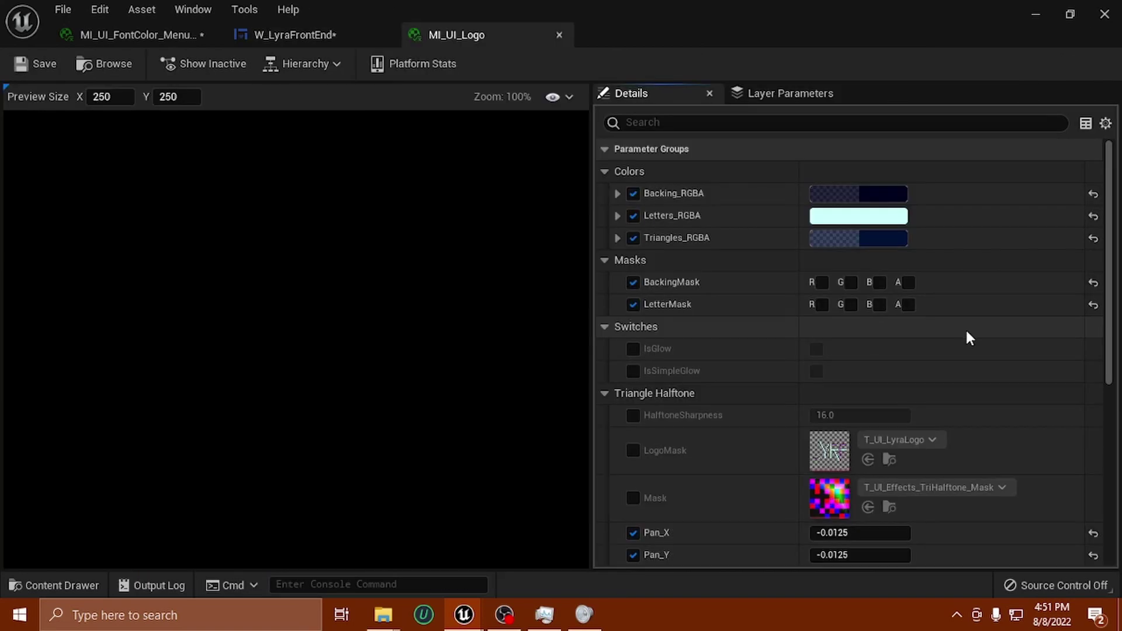
click(1069, 15)
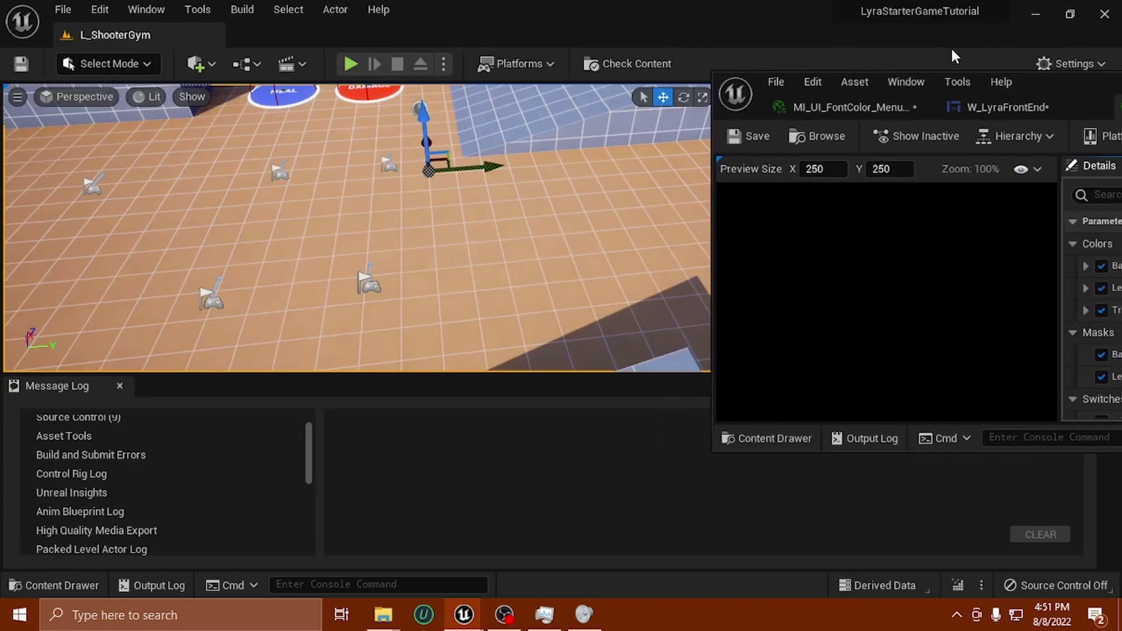
drag(1027, 93, 713, 245)
drag(942, 243, 1119, 236)
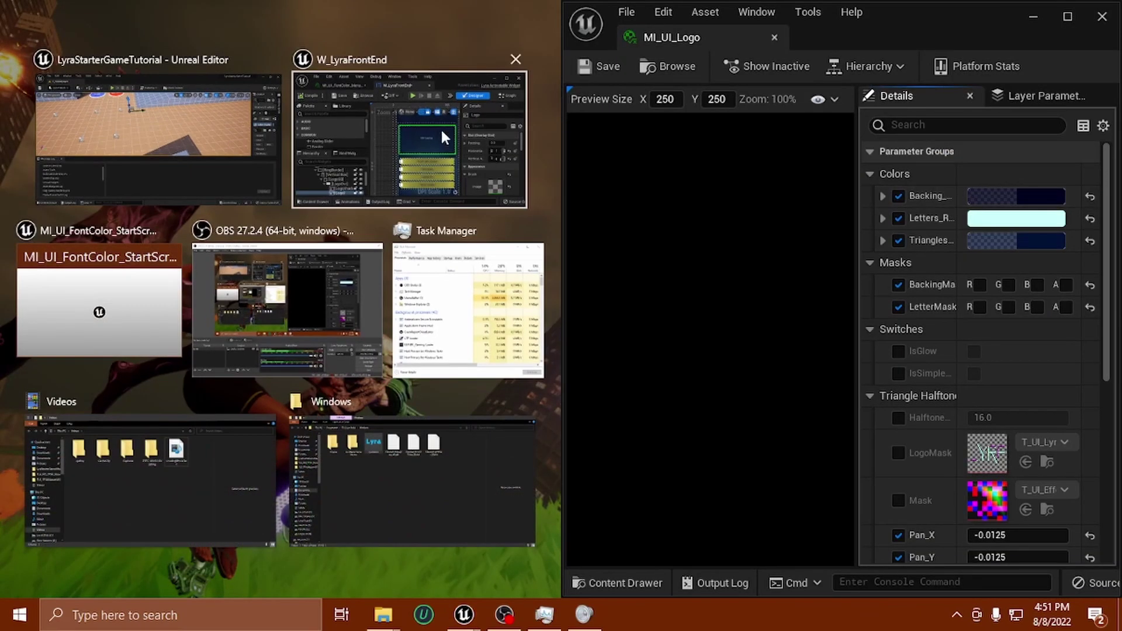
click(447, 129)
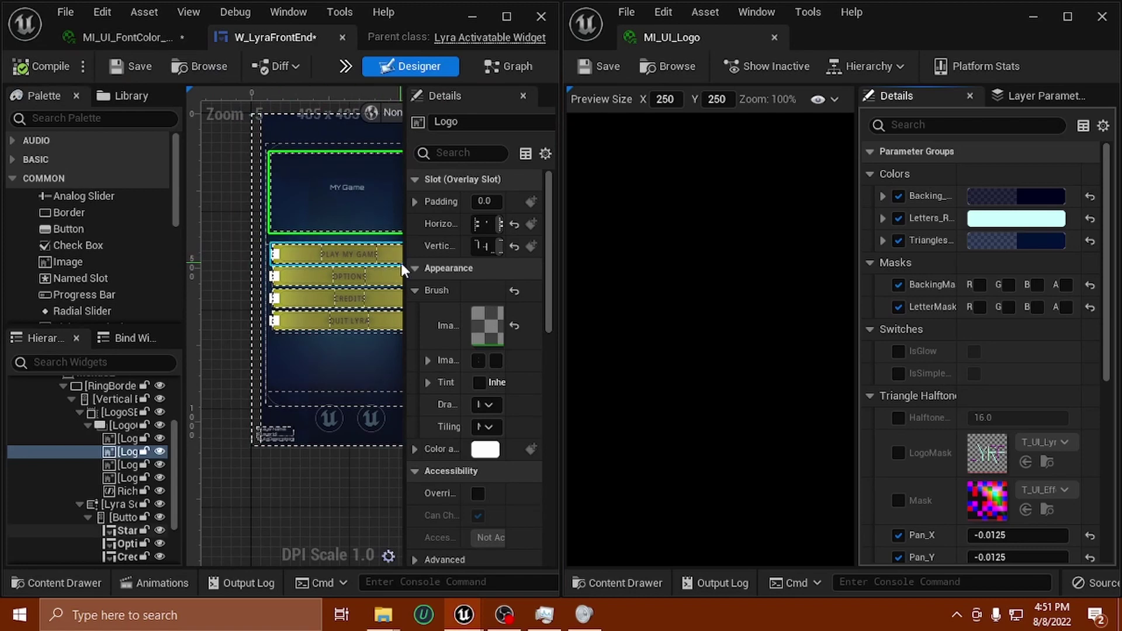
drag(401, 263, 462, 263)
right_drag(243, 233, 209, 292)
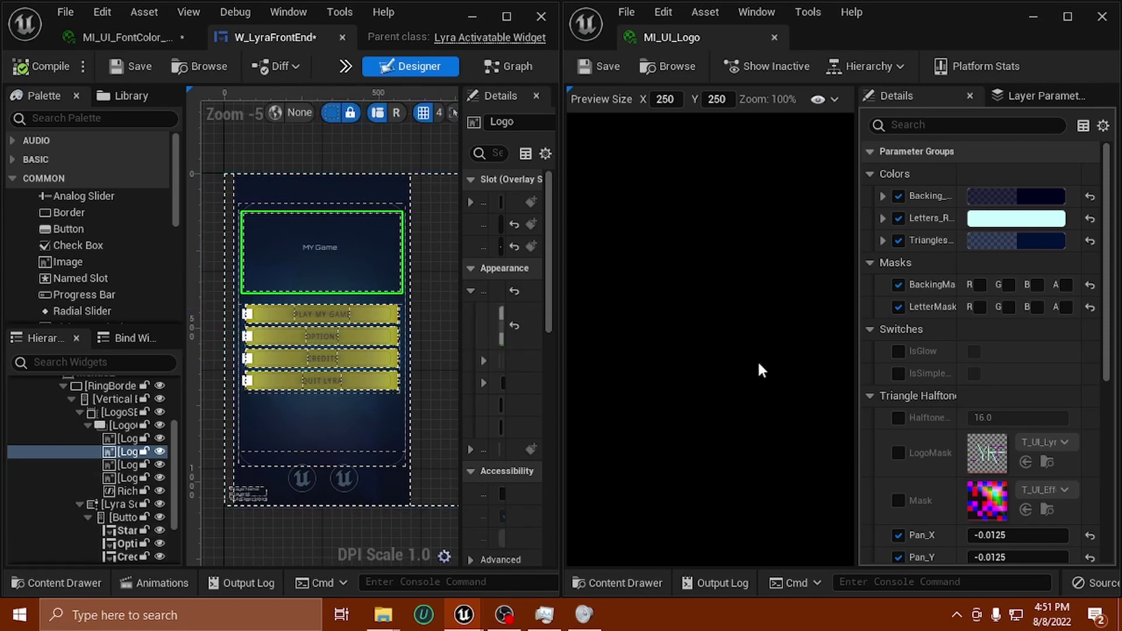
Step: Switch off all MI_UI_Logo BackingMask and LetterMask channels so the LYRA logo disappears
click(980, 284)
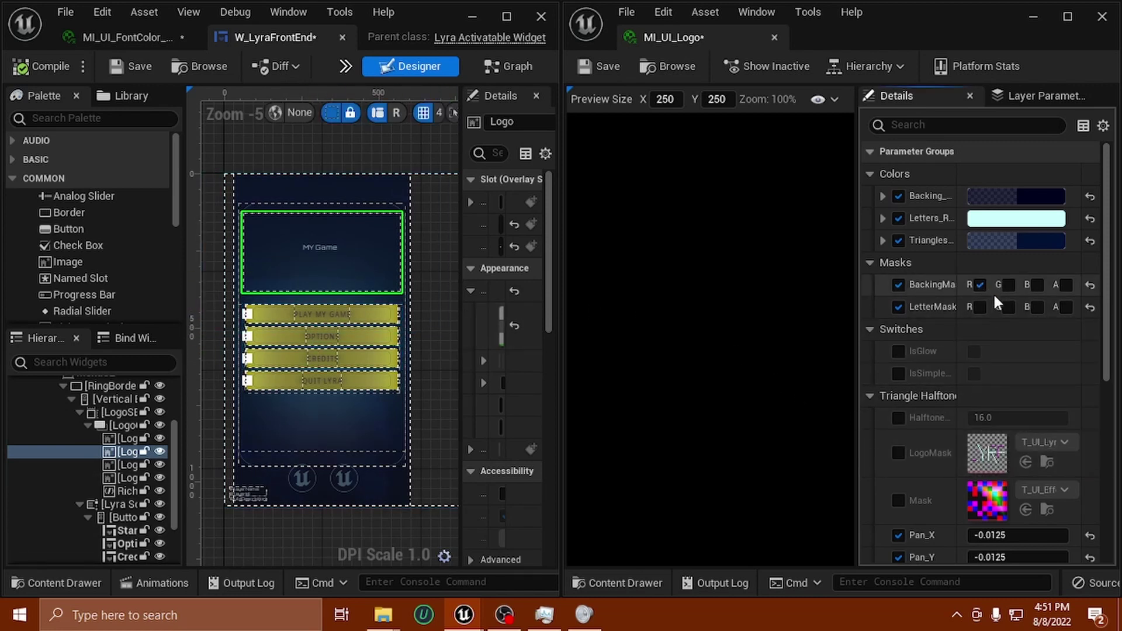
click(1037, 307)
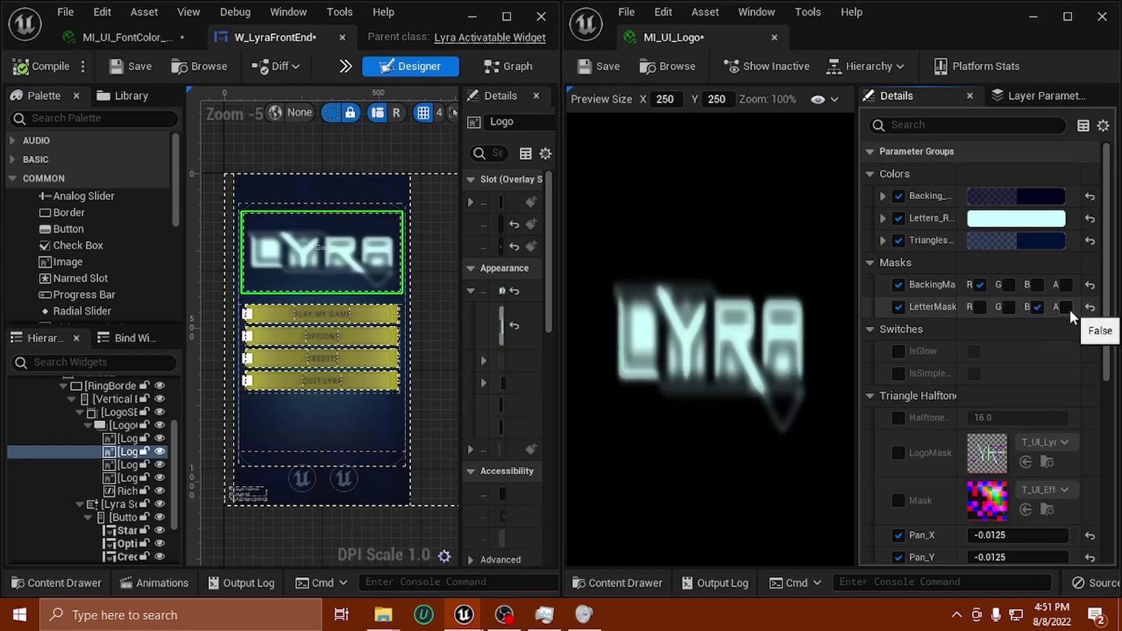
click(1067, 307)
click(1067, 285)
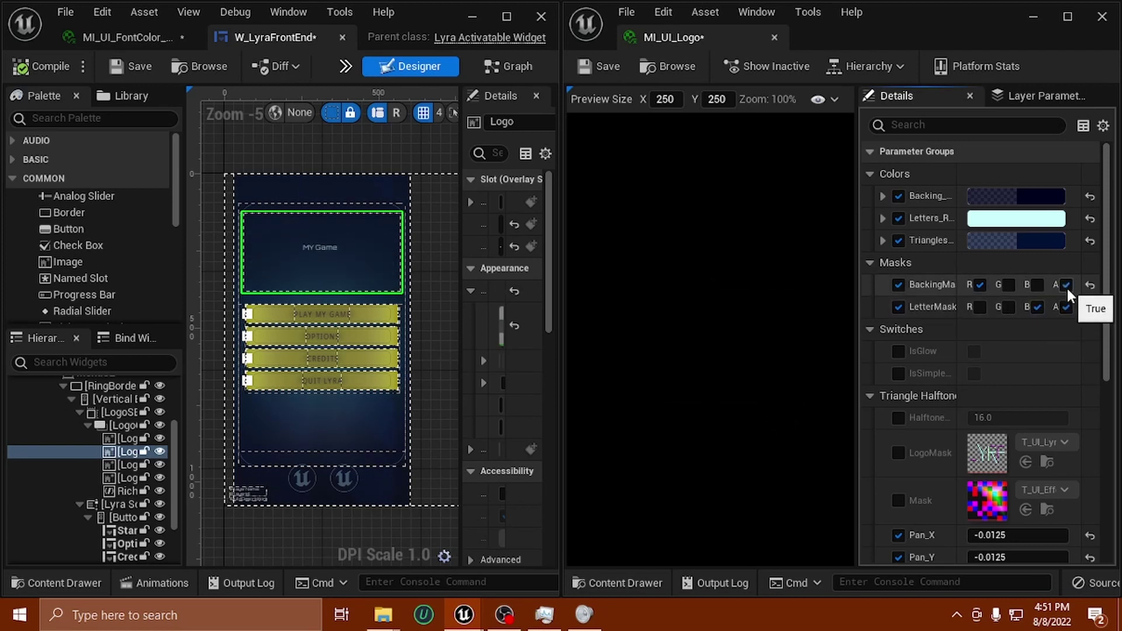
click(1038, 307)
click(1008, 307)
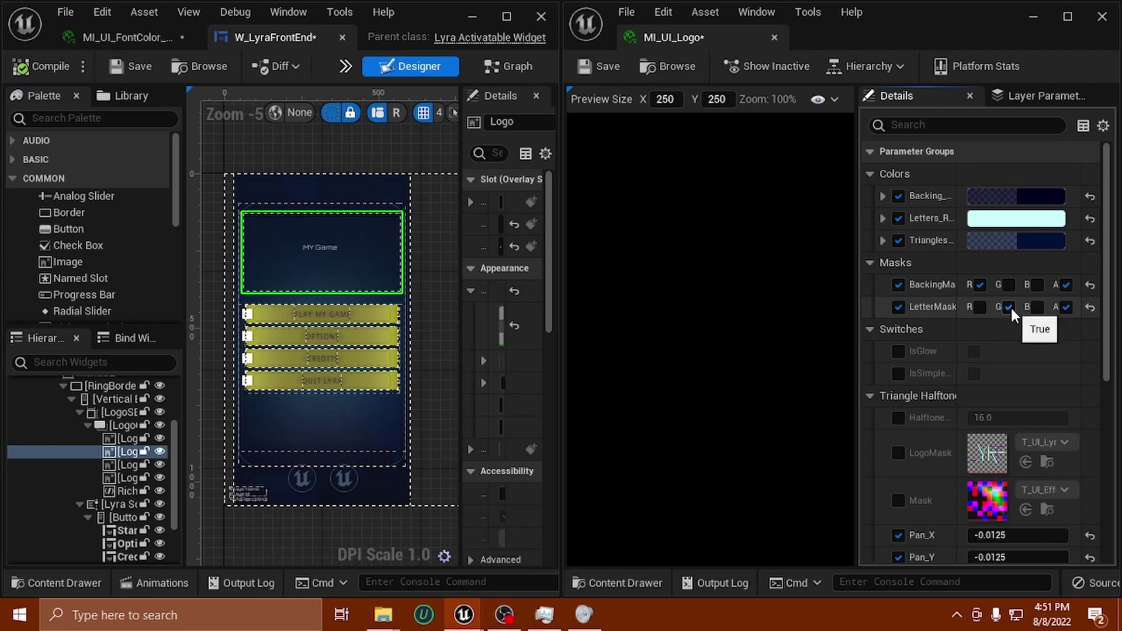
click(1010, 307)
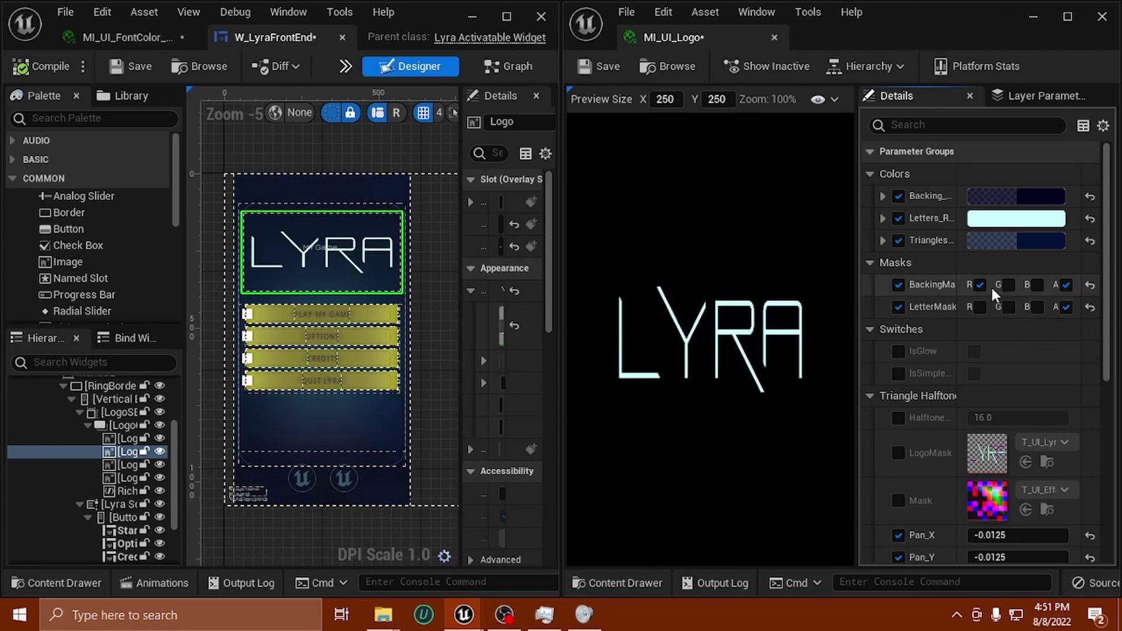
click(1067, 285)
click(1067, 306)
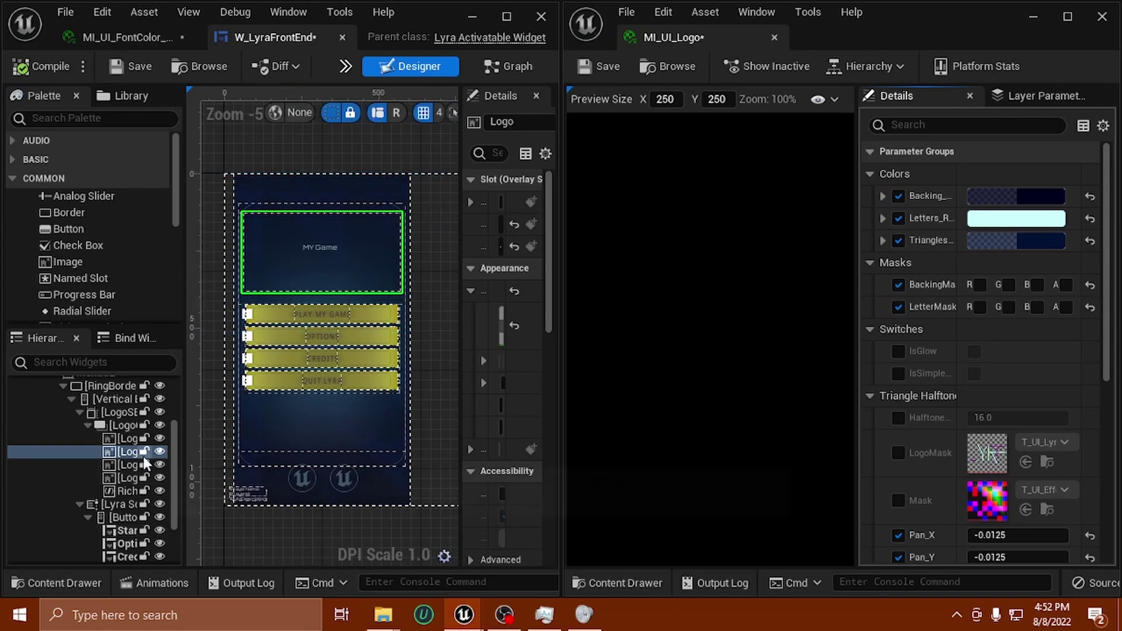
click(125, 465)
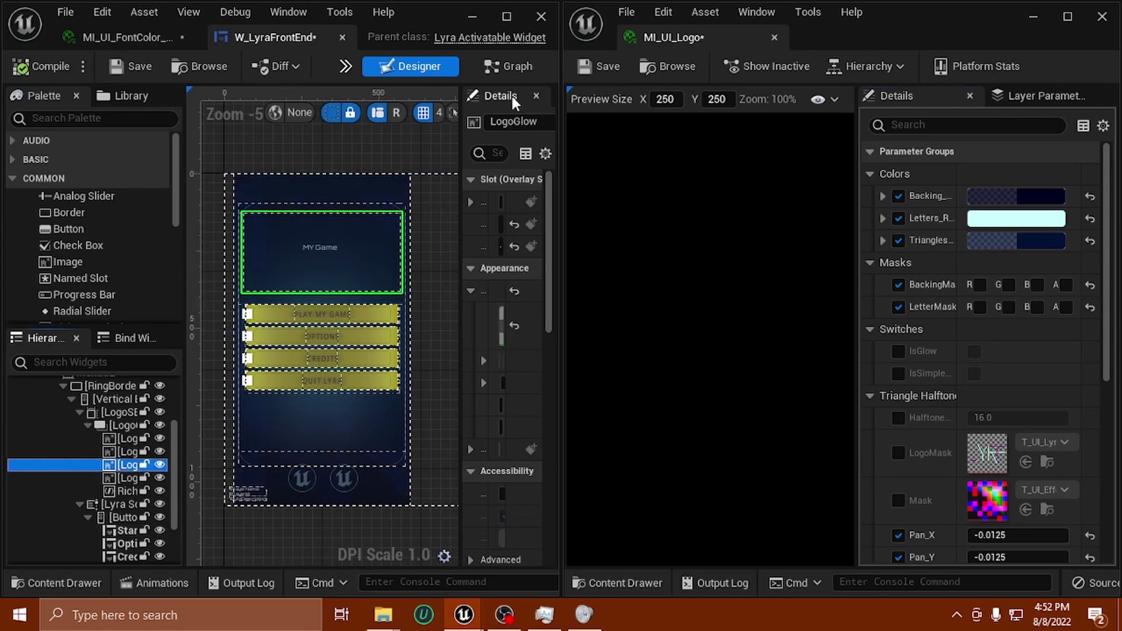
Step: Open the LogoGlow brush's MI_UI_Logo_Glow material, then return to the W_LyraFrontEnd designer
click(508, 17)
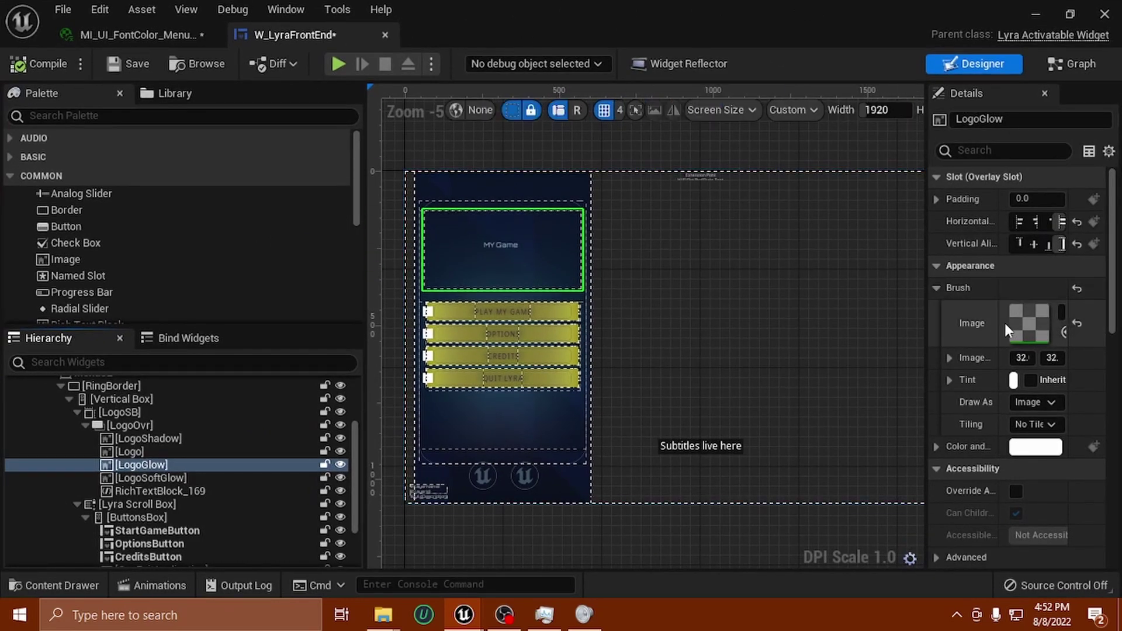
double_click(1003, 322)
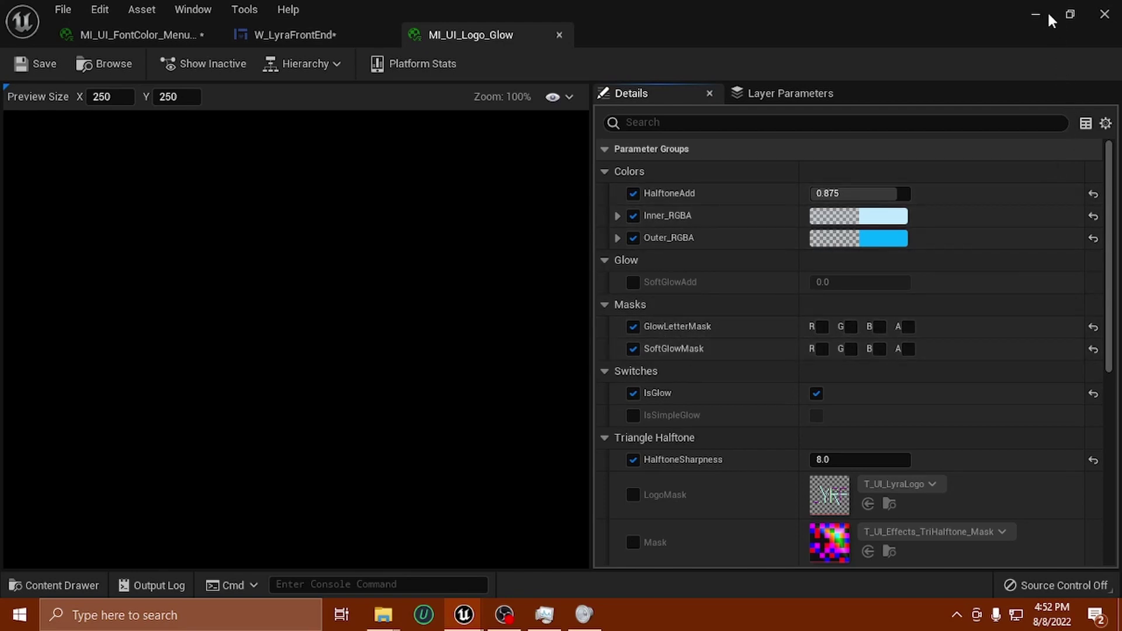
click(300, 33)
scroll(493, 247, up, 2)
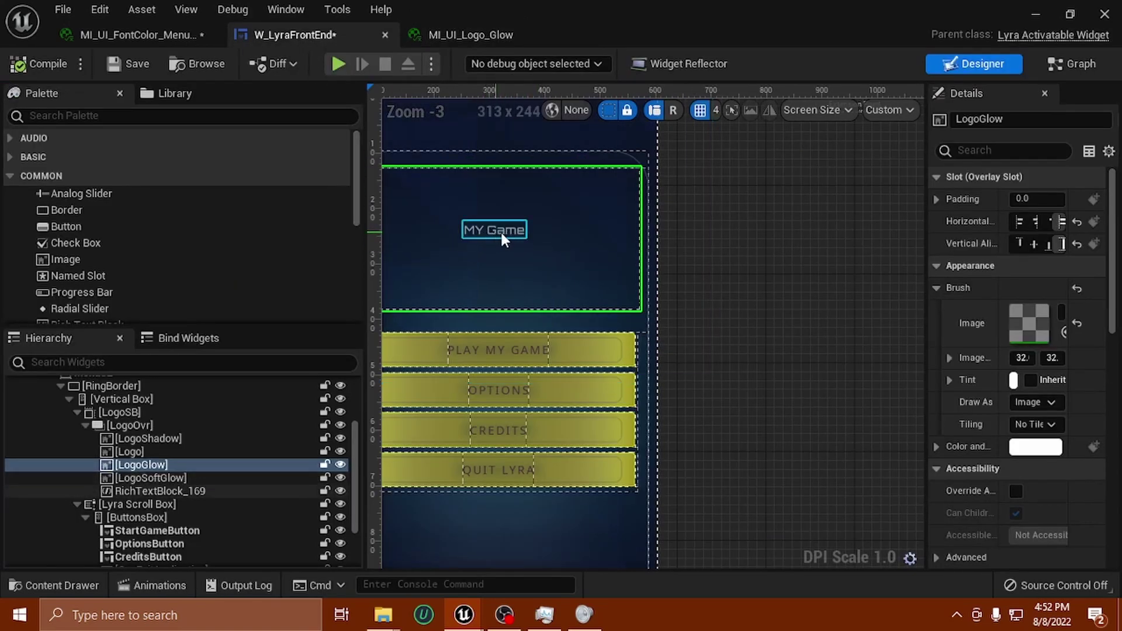
scroll(501, 236, down, 2)
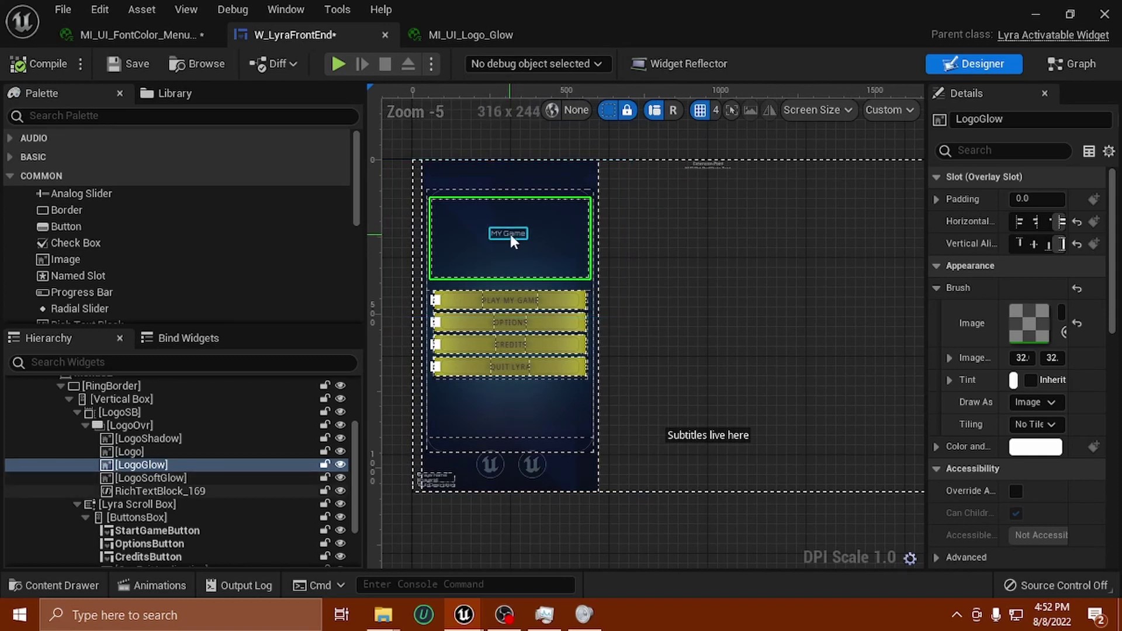
scroll(507, 290, up, 1)
Step: Select the PLAY MY GAME button and inspect its yellow Button Border Brush Tint
click(502, 302)
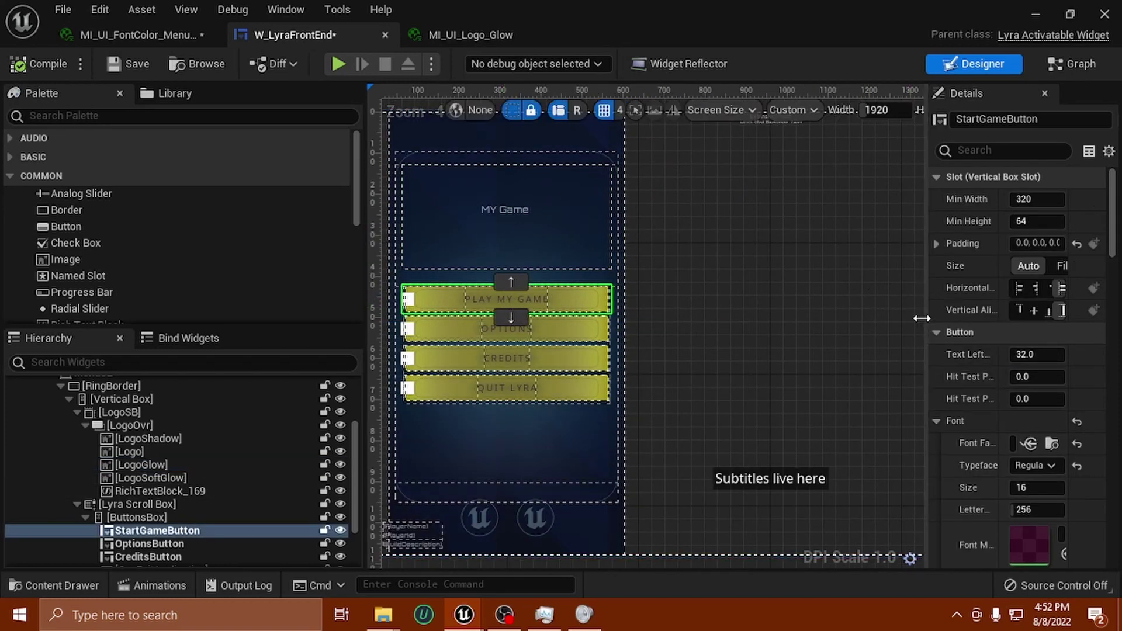
drag(927, 316, 813, 316)
scroll(873, 321, down, 2)
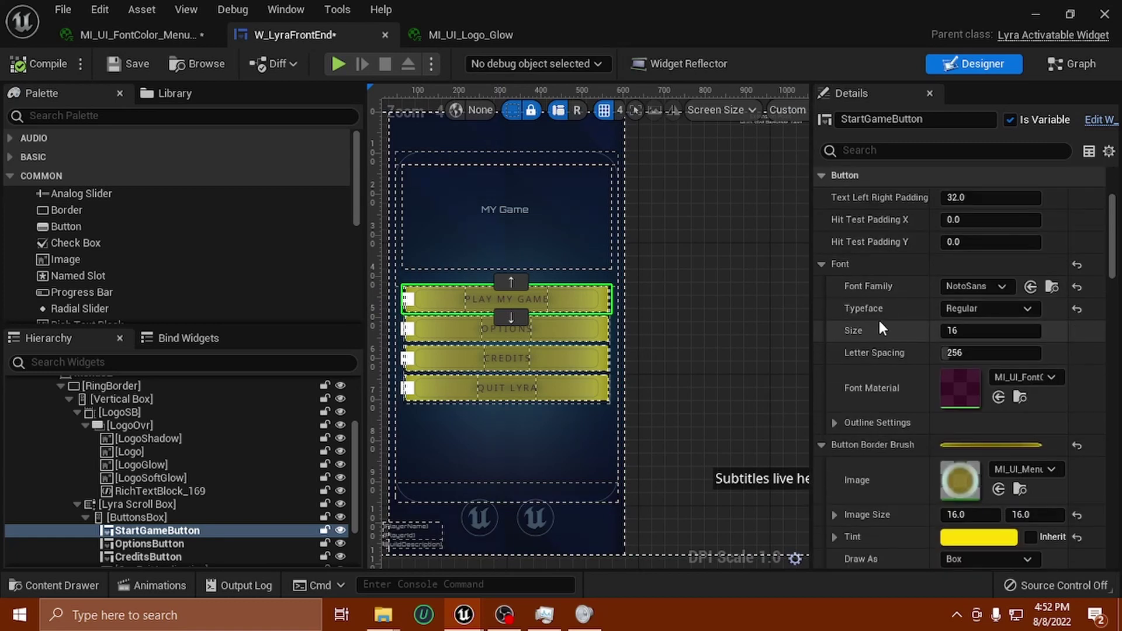
scroll(881, 325, down, 2)
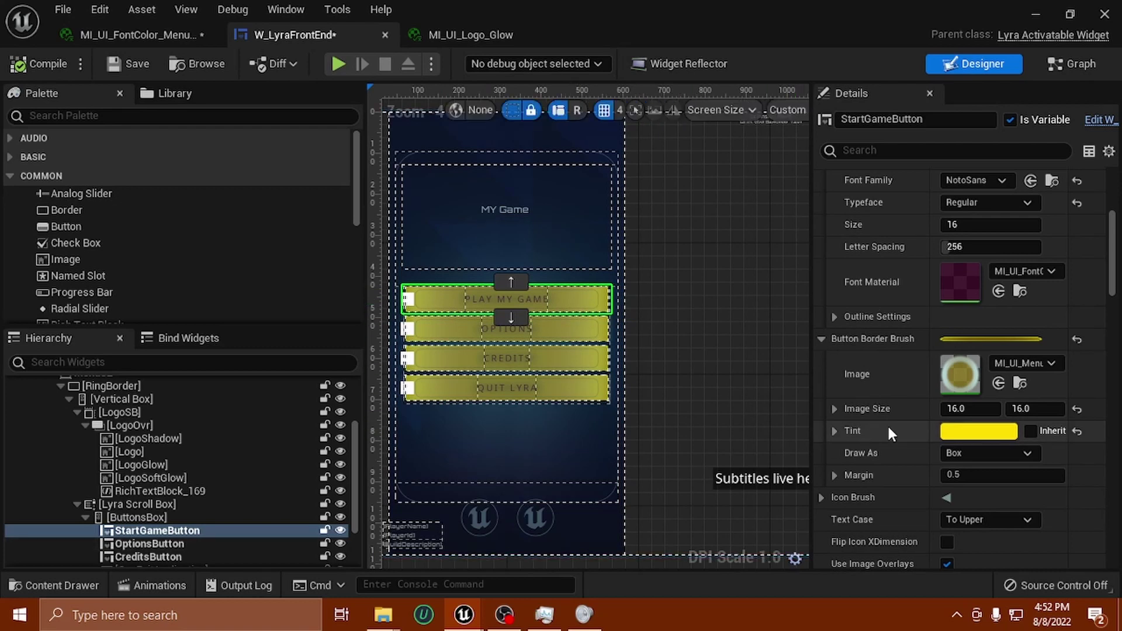
scroll(886, 458, down, 5)
scroll(894, 450, up, 4)
scroll(900, 438, down, 4)
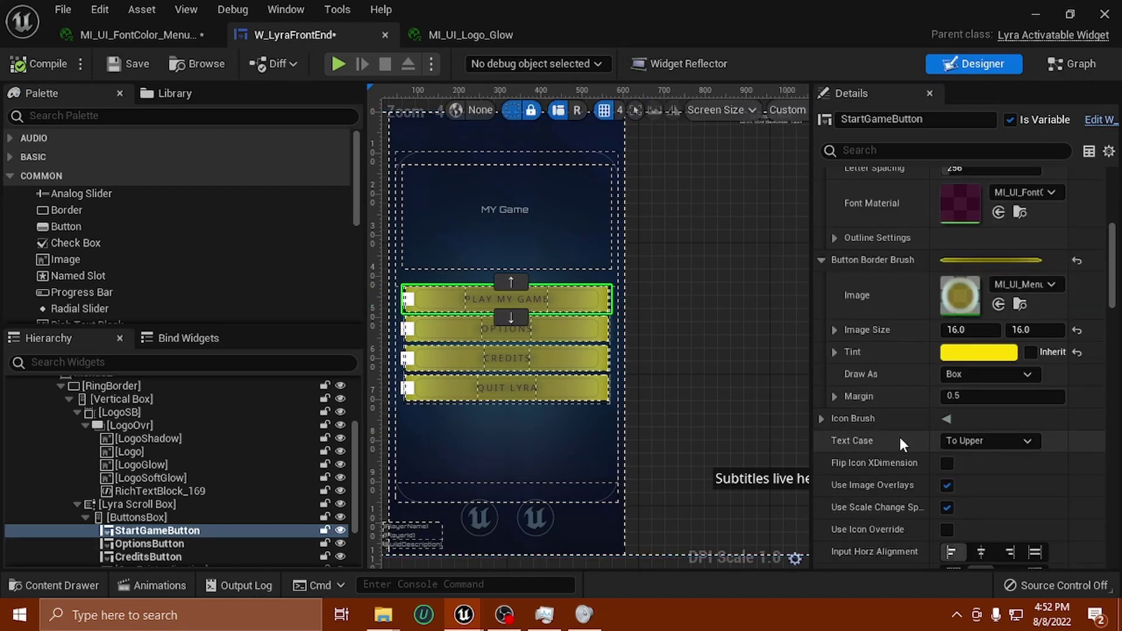
scroll(898, 435, up, 2)
scroll(900, 416, up, 4)
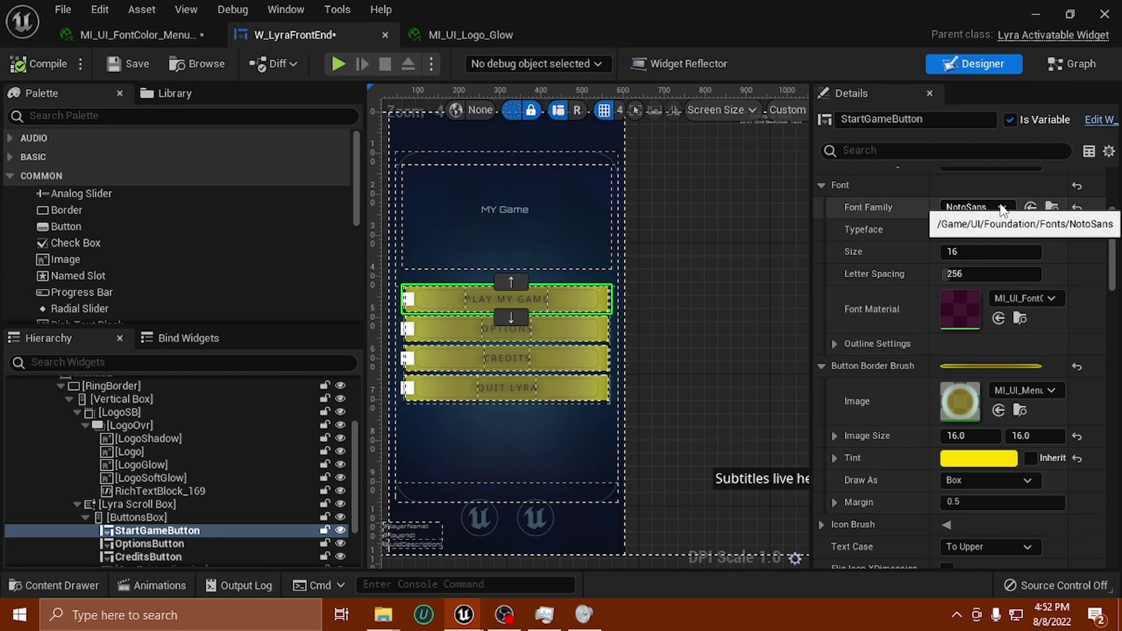
scroll(931, 350, down, 5)
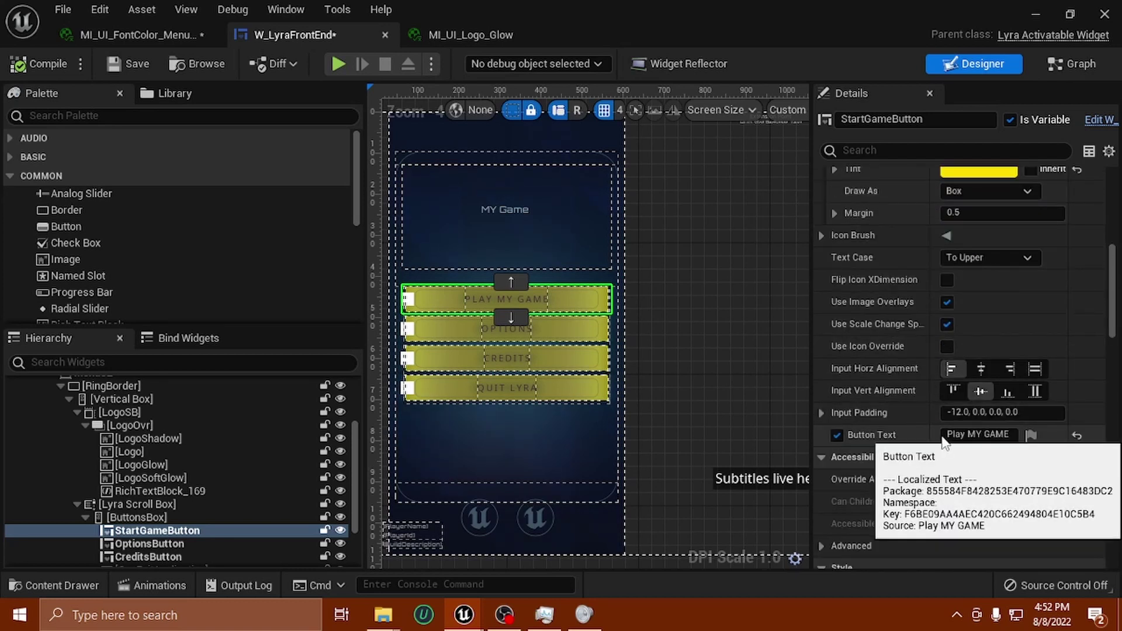
Step: Check the start button's Button Text field reading Play MY GAME
click(979, 434)
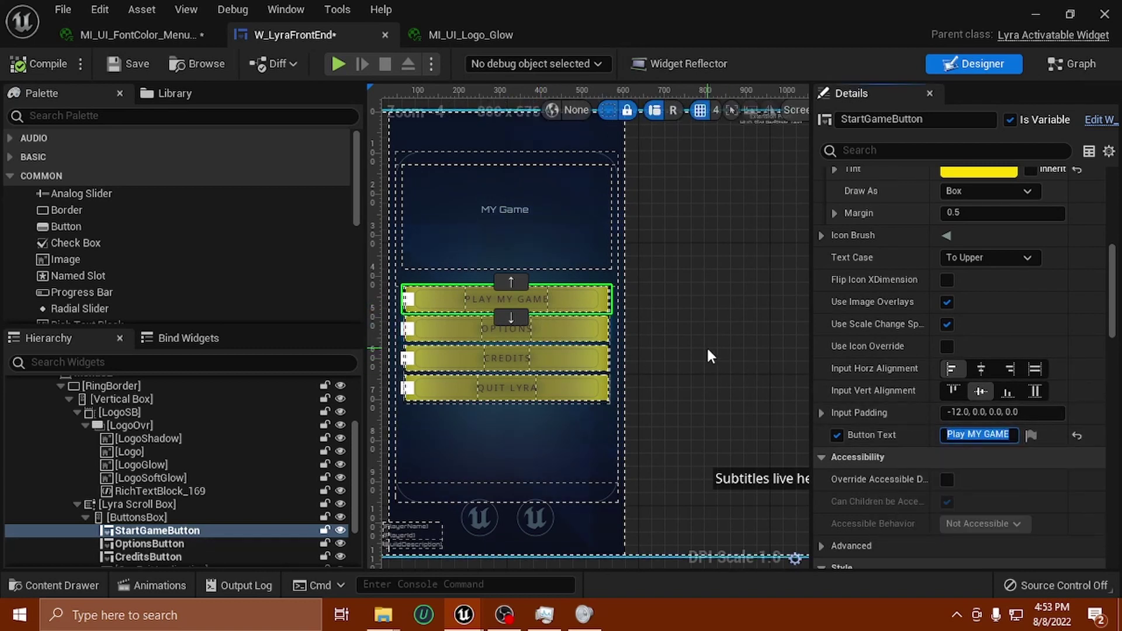
scroll(564, 447, down, 4)
scroll(563, 443, up, 4)
right_drag(668, 450, 690, 320)
Step: Set the UE5Logo translation to 71, 0 and UE5Logo_1 to -65, -23
click(564, 411)
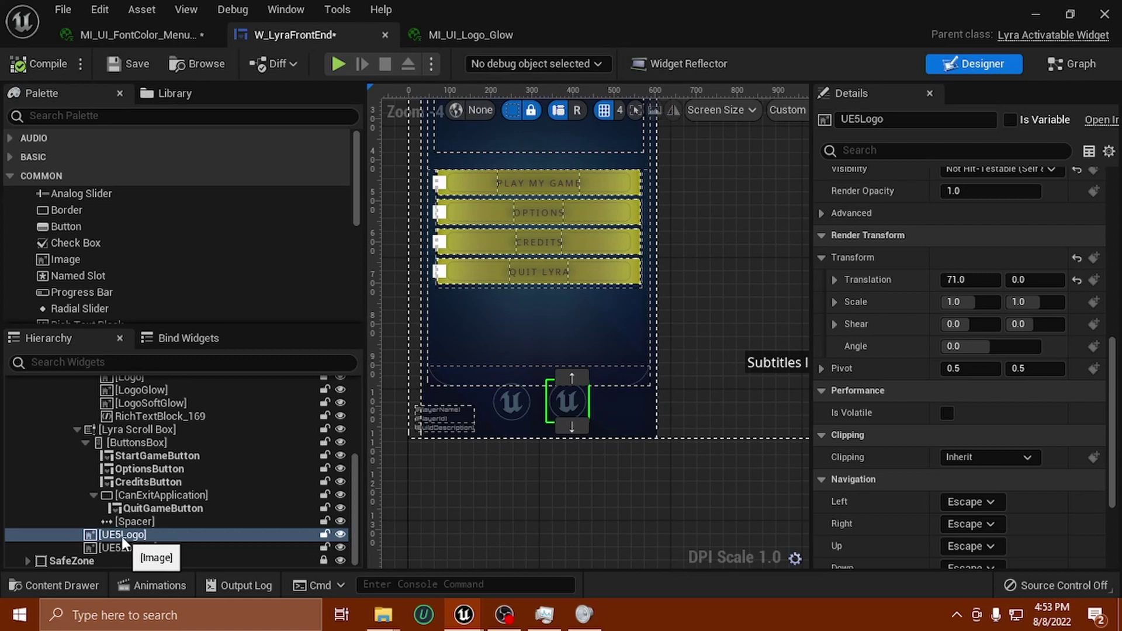
click(510, 402)
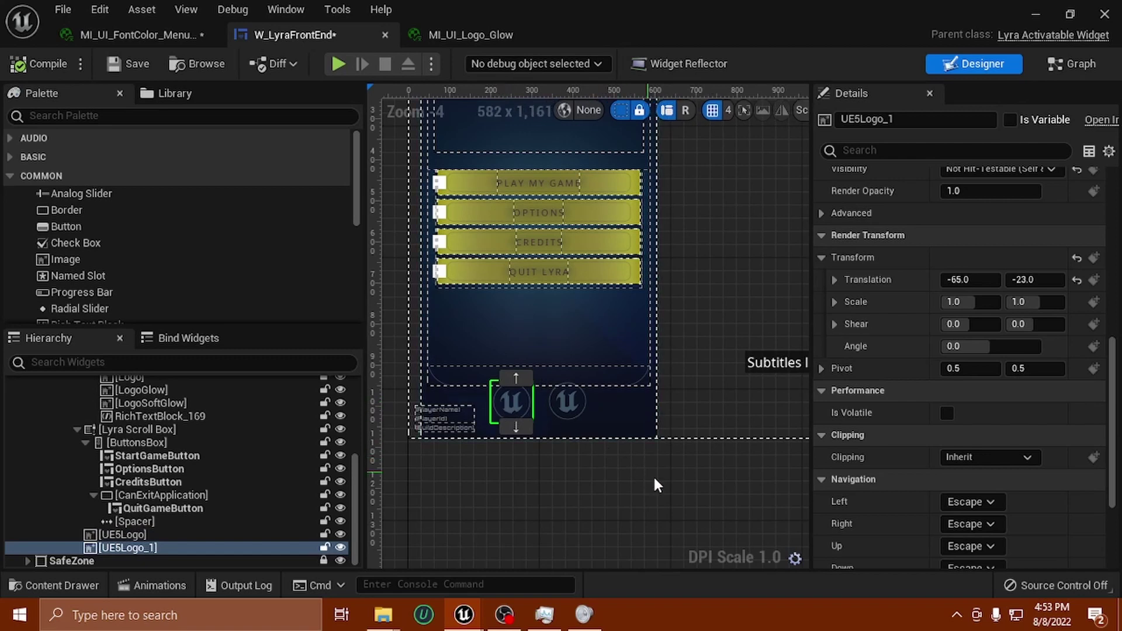
scroll(650, 475, down, 4)
scroll(672, 468, up, 5)
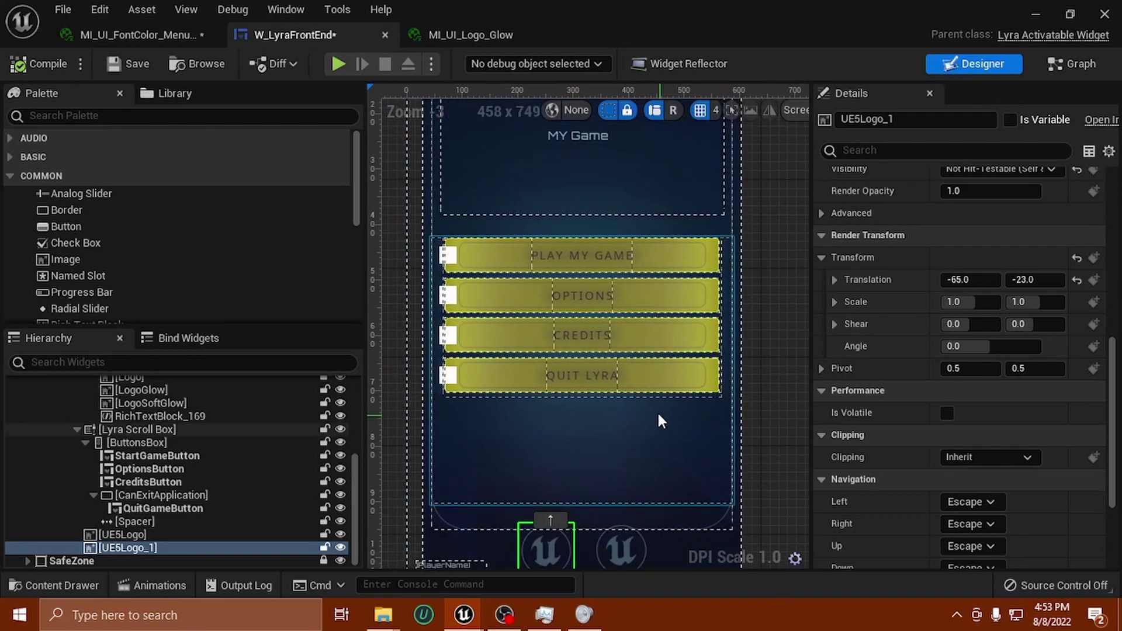
scroll(662, 426, down, 2)
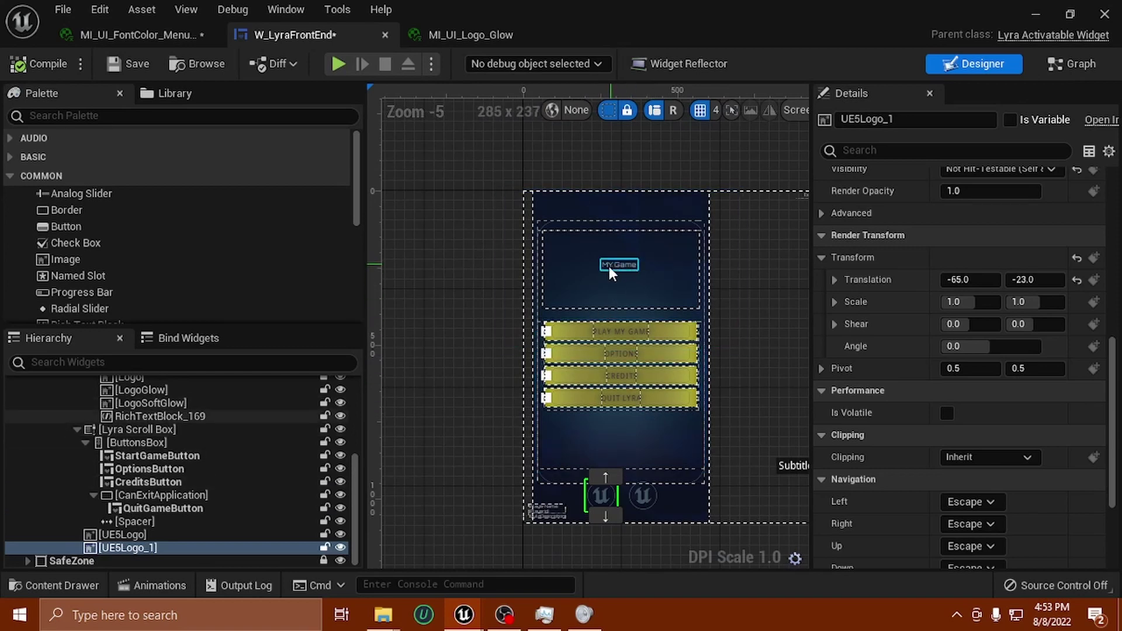
scroll(615, 368, up, 2)
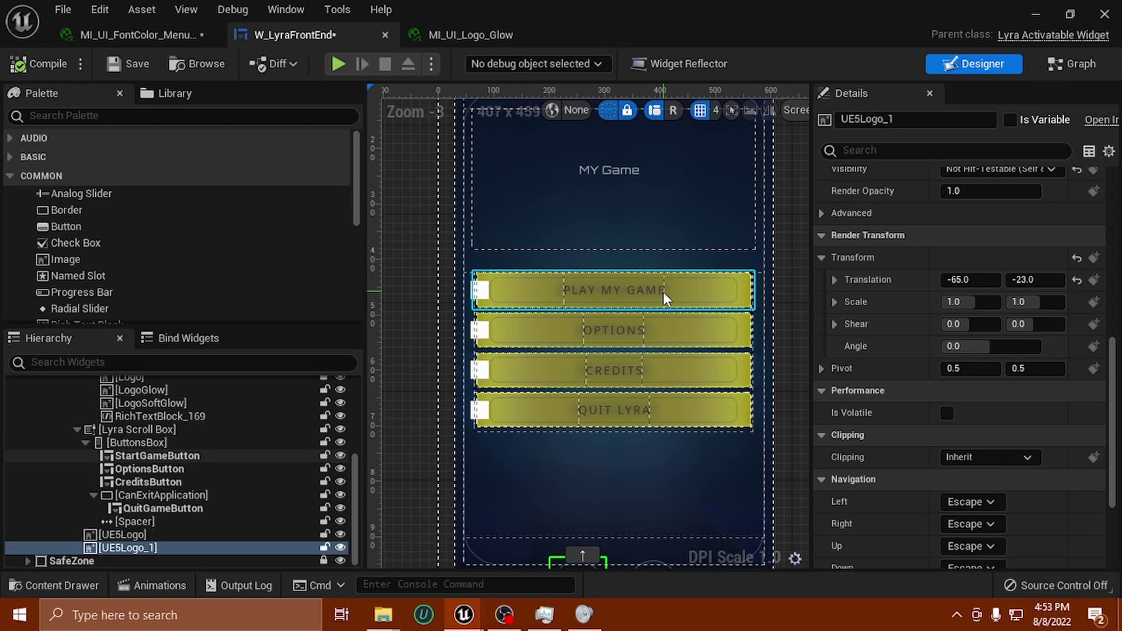
scroll(646, 312, down, 3)
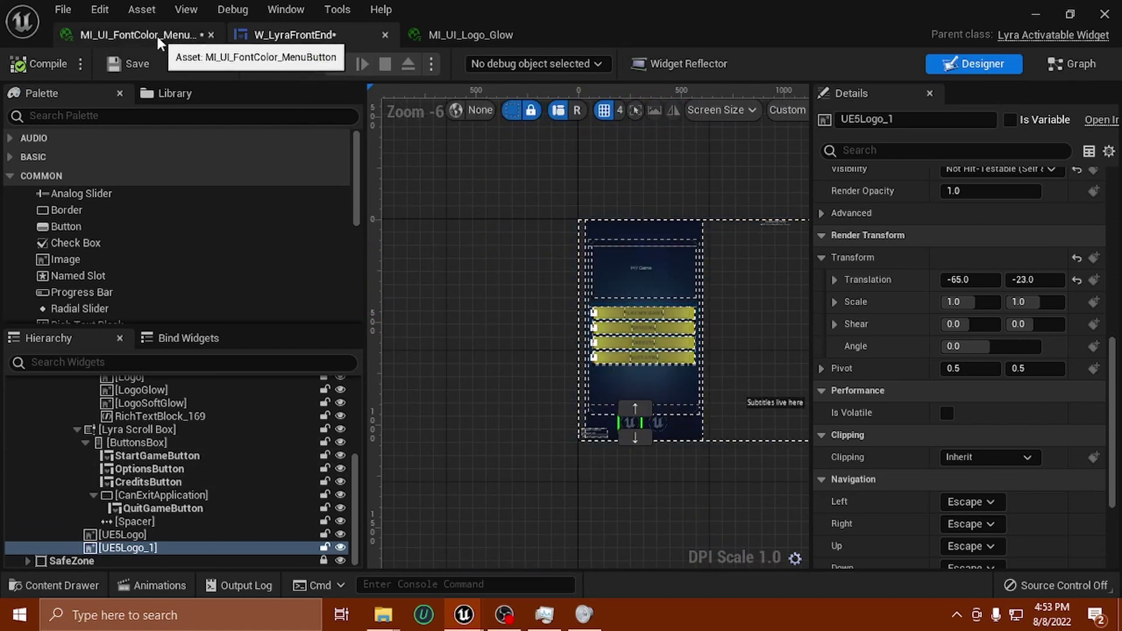
Step: Open the W_LyraStartup widget blueprint from the UI/Menu folder
click(192, 63)
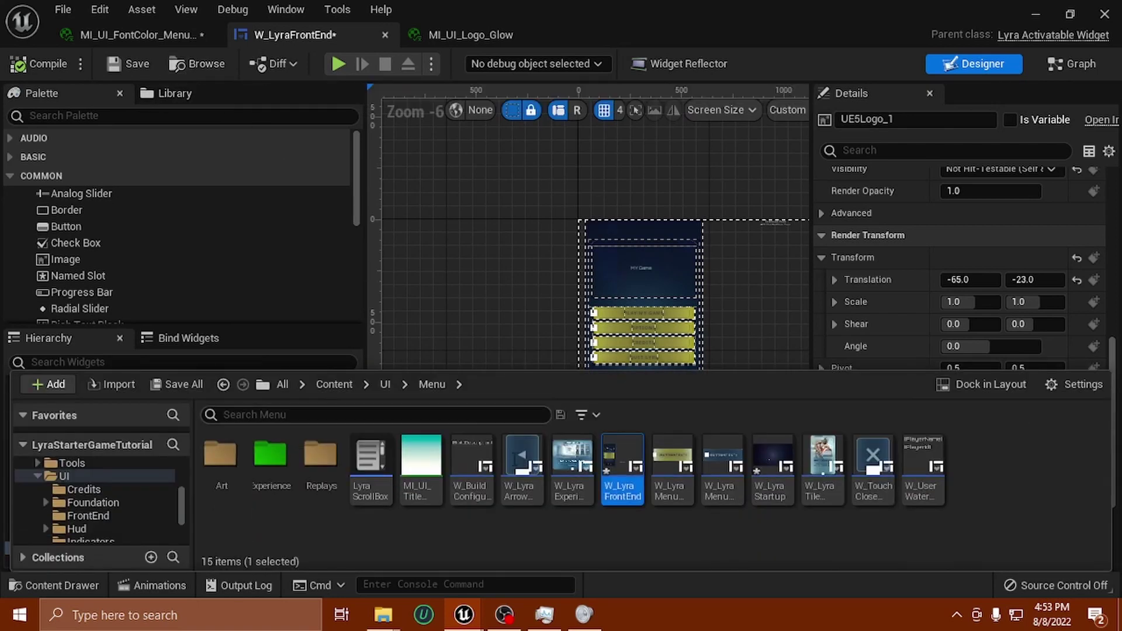
click(768, 467)
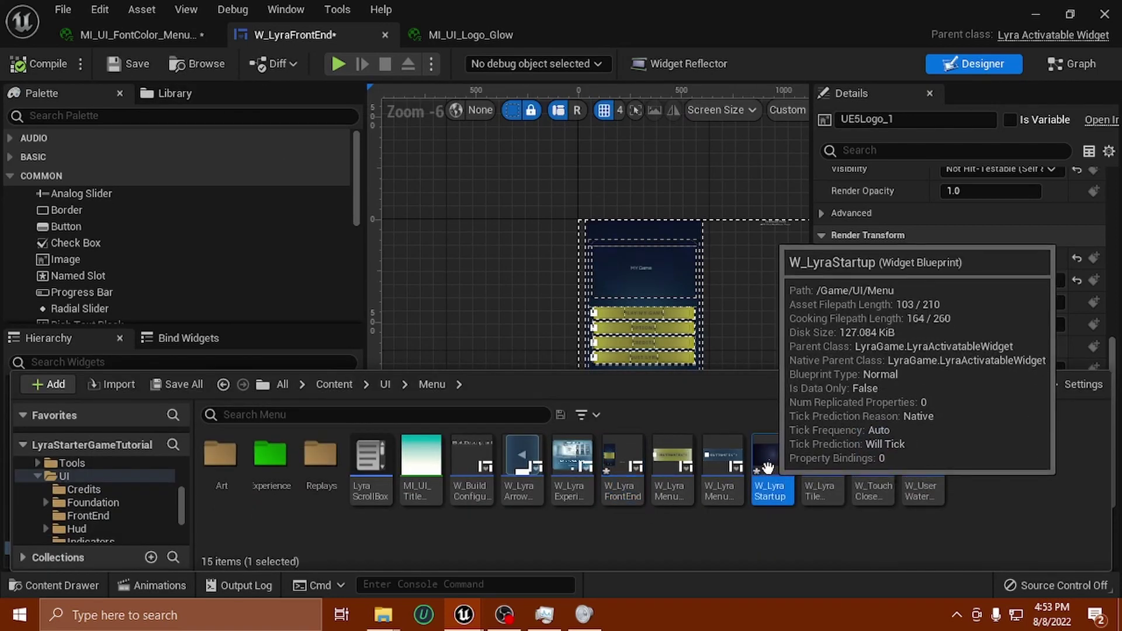
double_click(767, 468)
scroll(605, 393, up, 4)
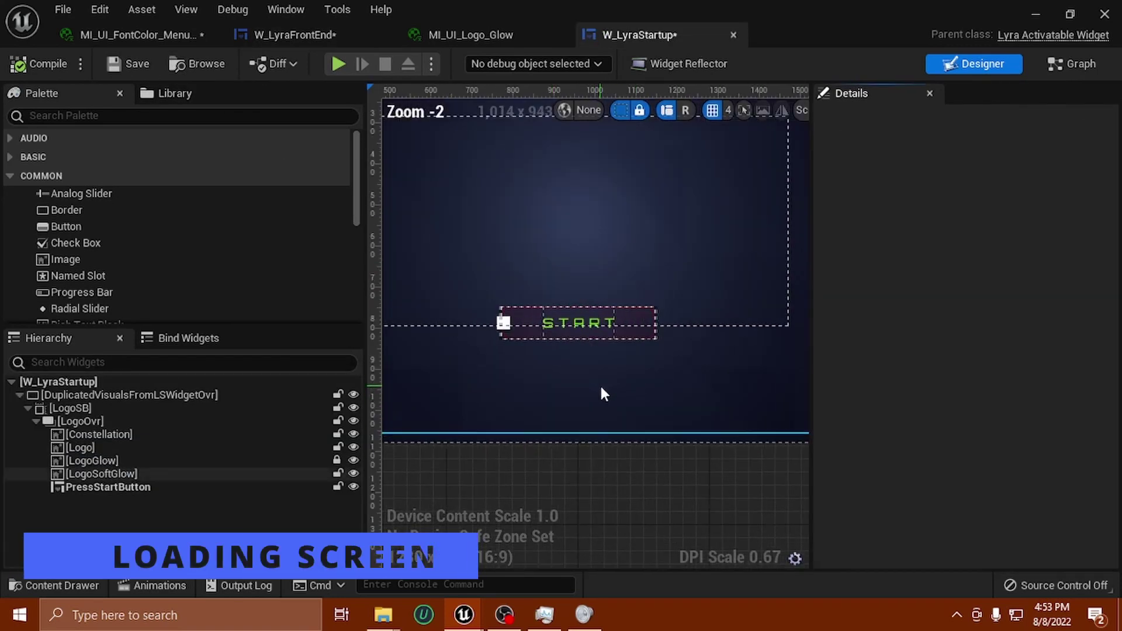
scroll(584, 379, down, 2)
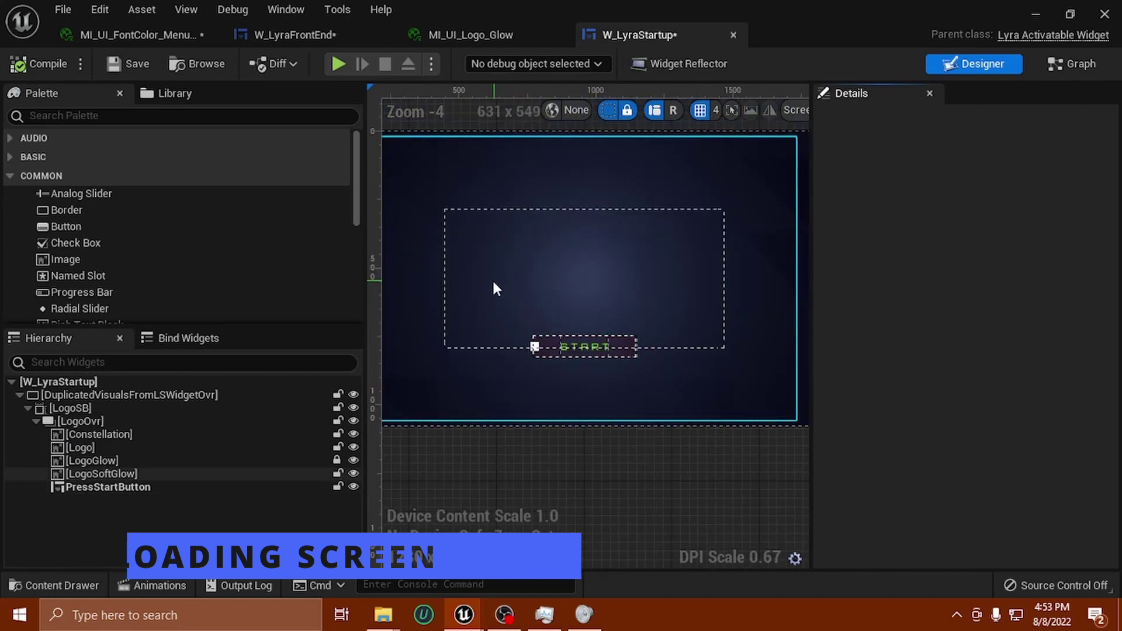
Step: Open the startup Logo's MI_UI_Logo_DefaultLoadingScreen material with masks off, then return to W_LyraStartup
click(82, 437)
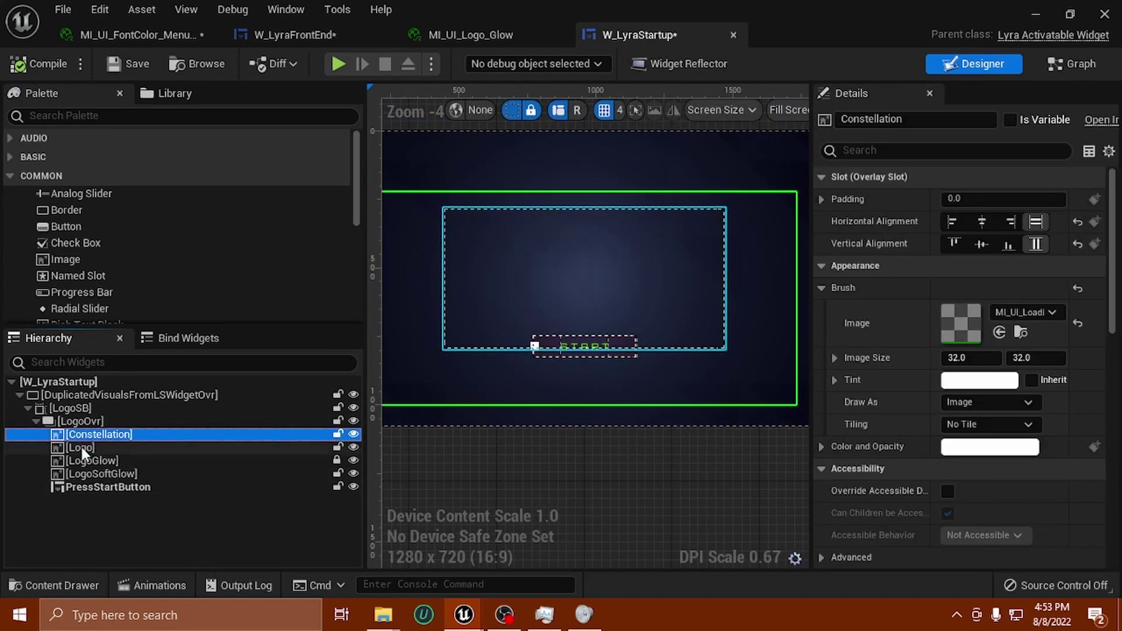
click(82, 447)
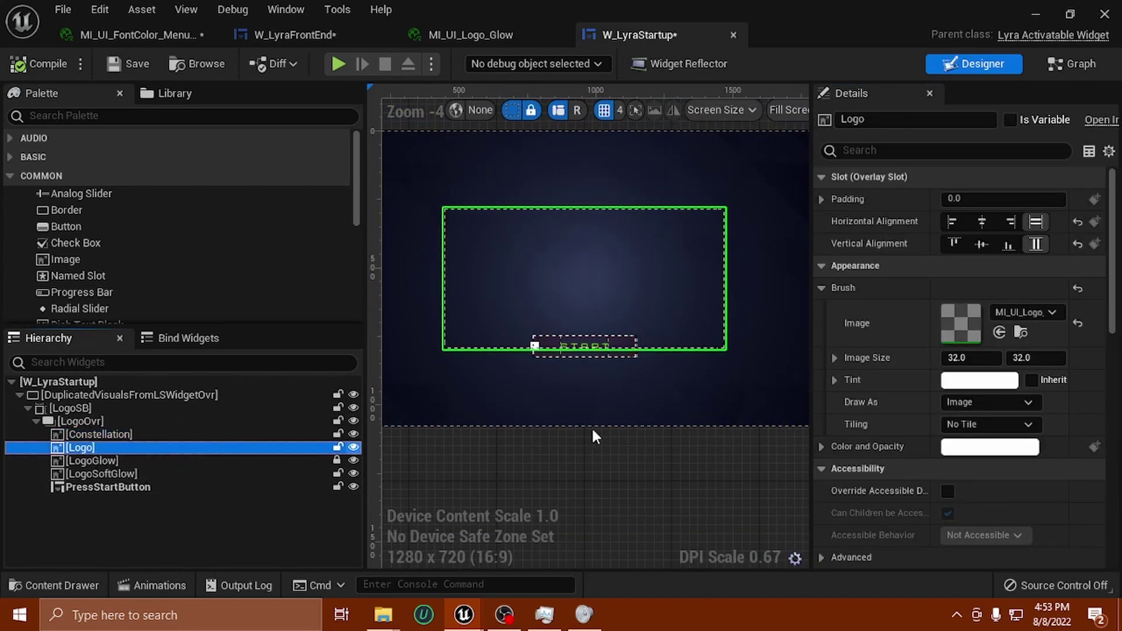
double_click(967, 337)
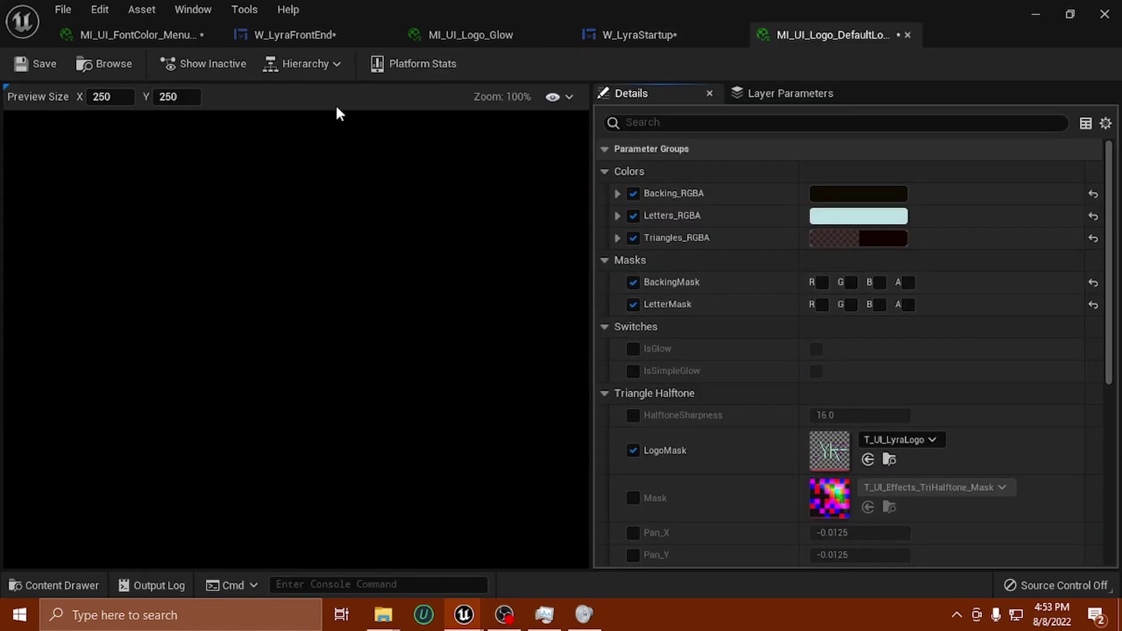
click(310, 36)
click(637, 37)
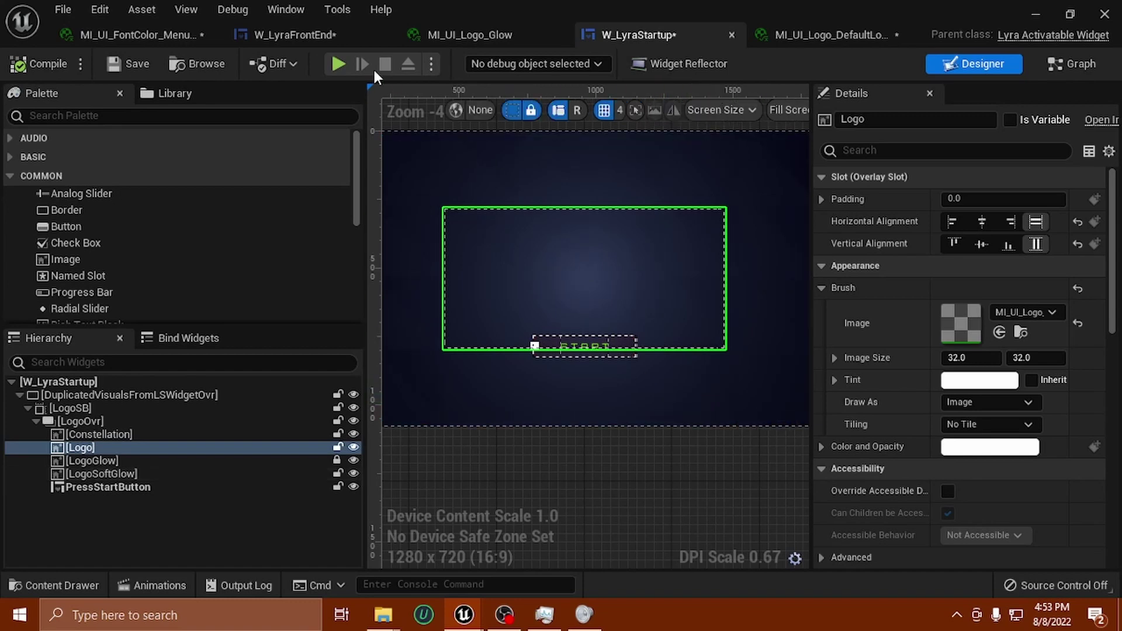
Step: Return to W_LyraFrontEnd and zoom to check the MY Game menu and UE logos
click(288, 37)
scroll(664, 300, up, 3)
scroll(664, 300, down, 3)
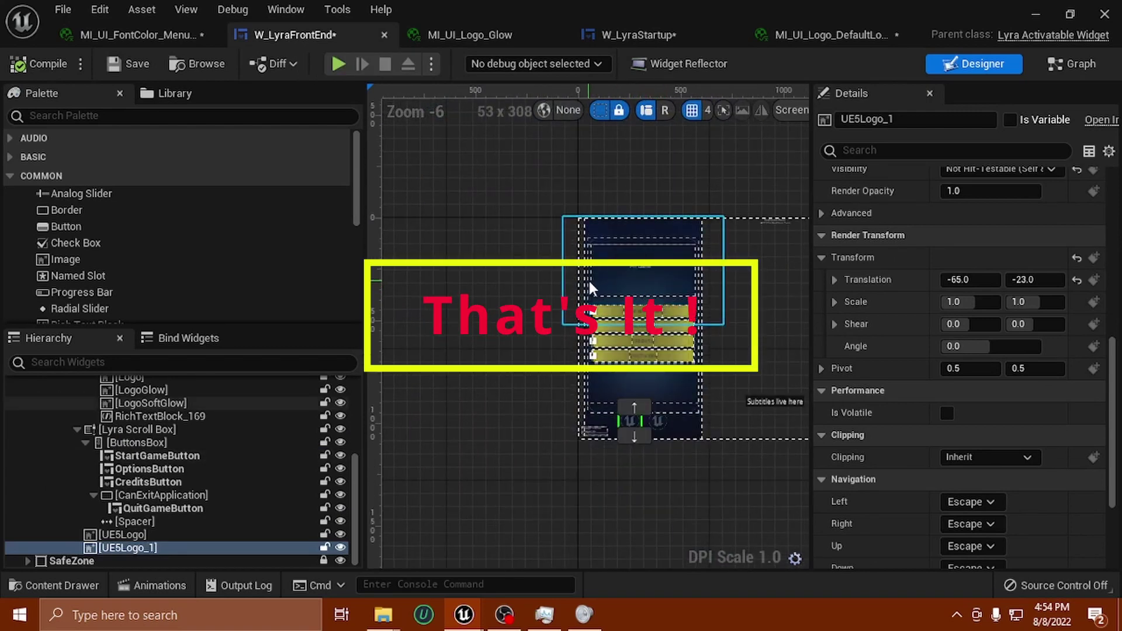
scroll(606, 275, up, 3)
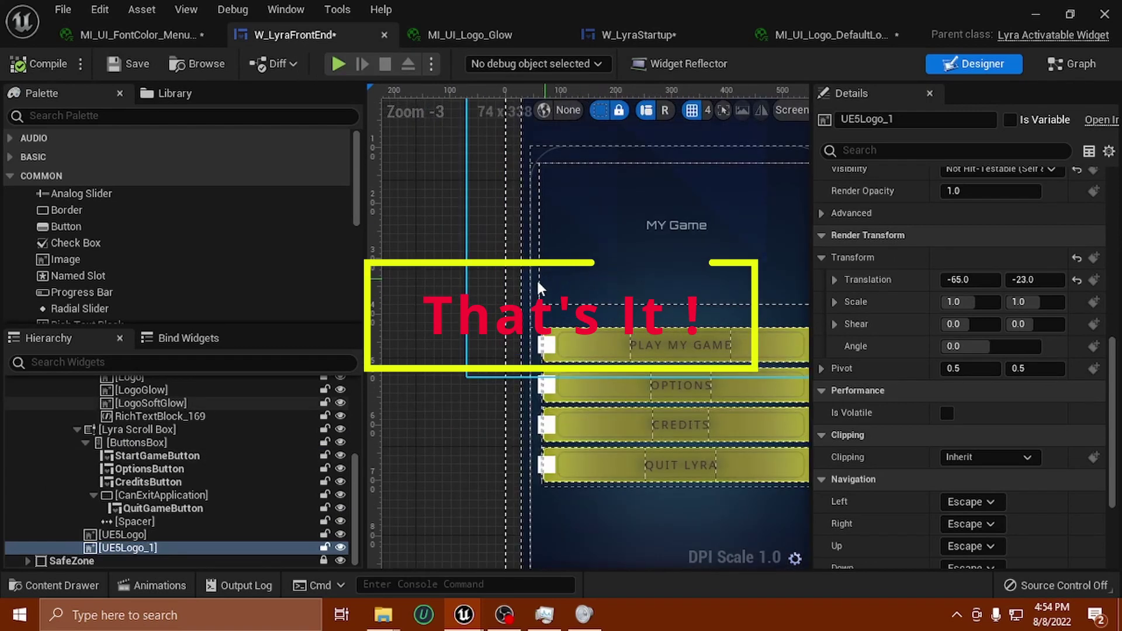
scroll(458, 287, down, 2)
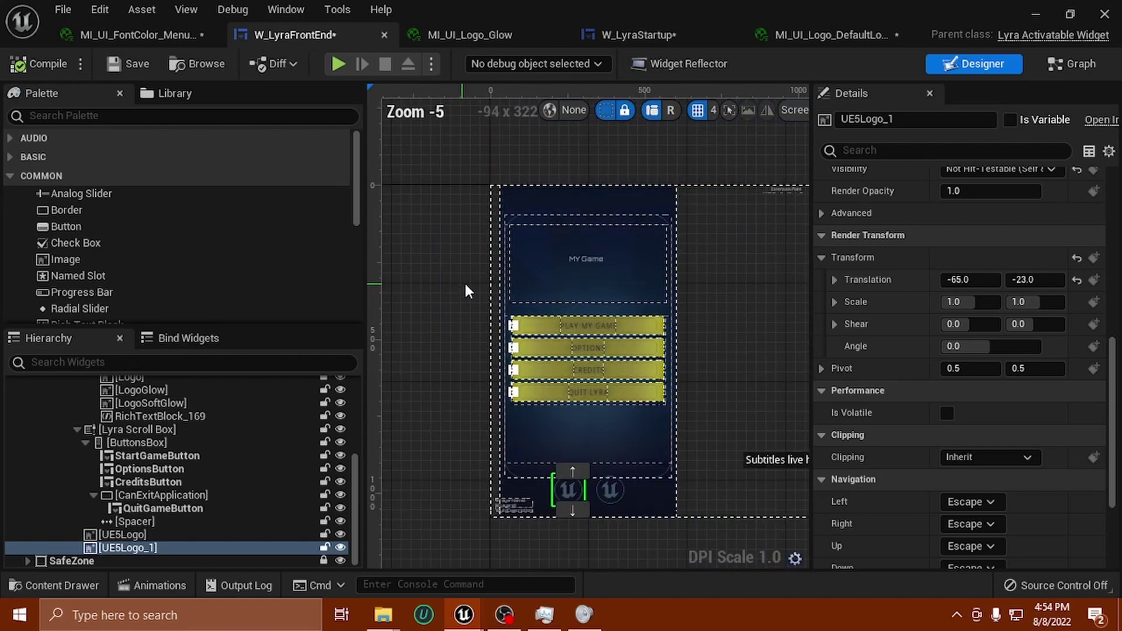